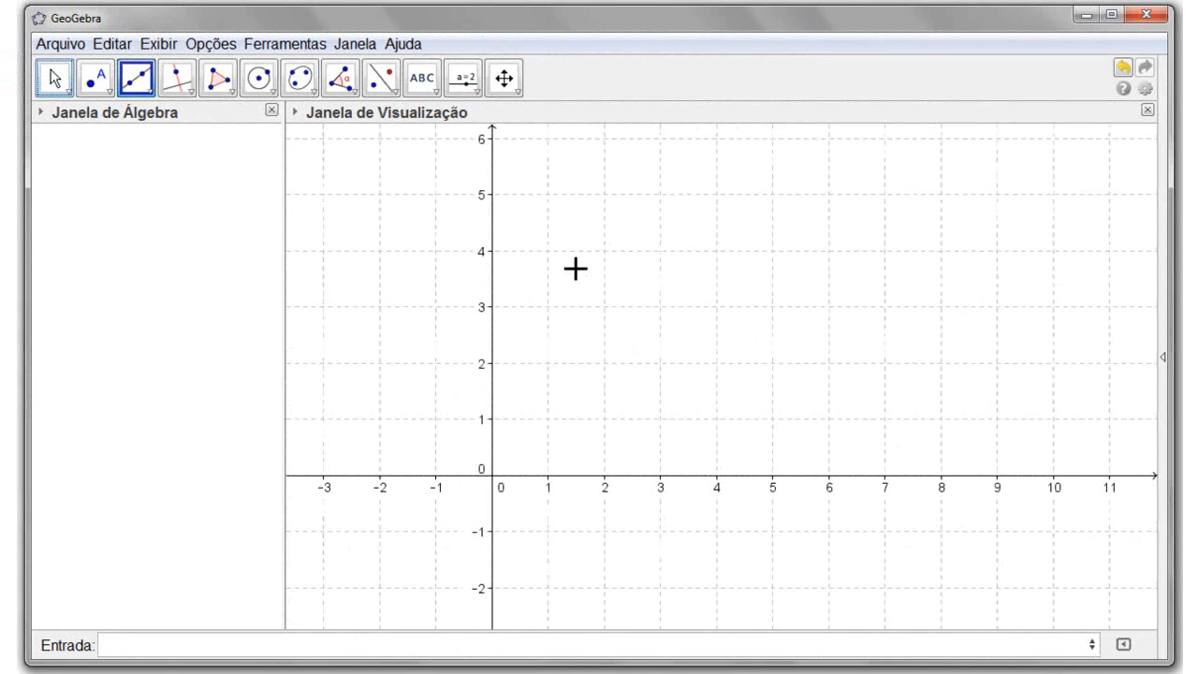
Draw a line through points (1, 4) and (4, 5), and a segment from (3, 3) to (6, 4).
{"action": "left_click", "coordinate": [548, 251]}
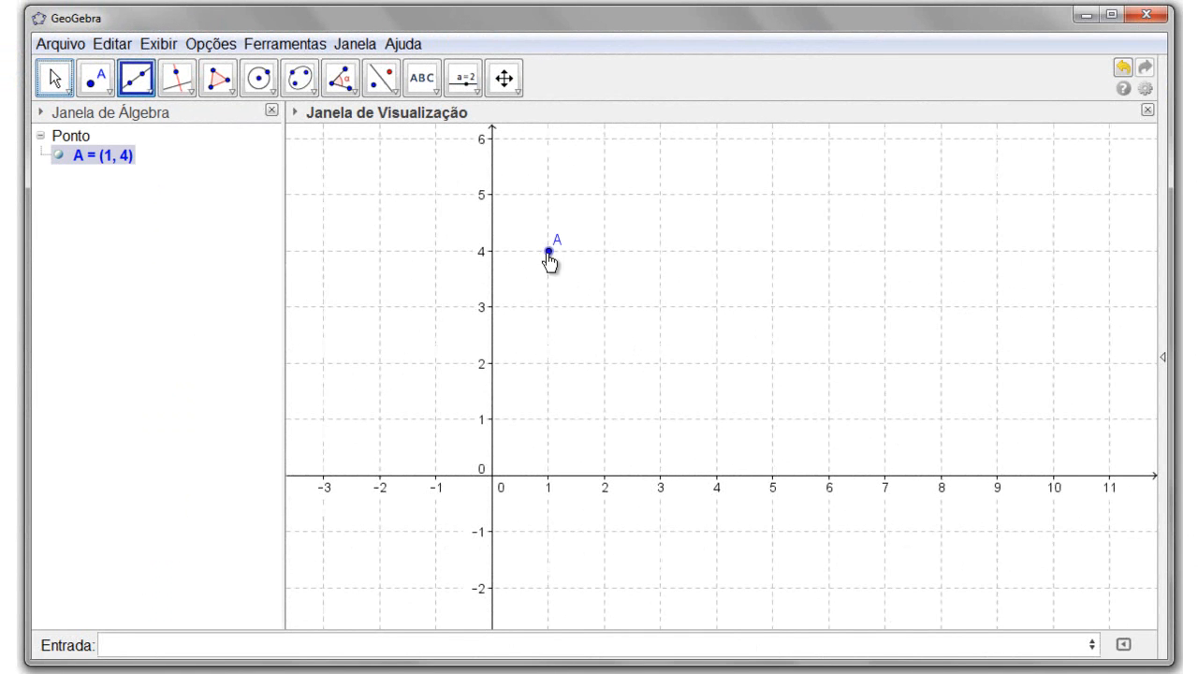
{"action": "left_click", "coordinate": [717, 196]}
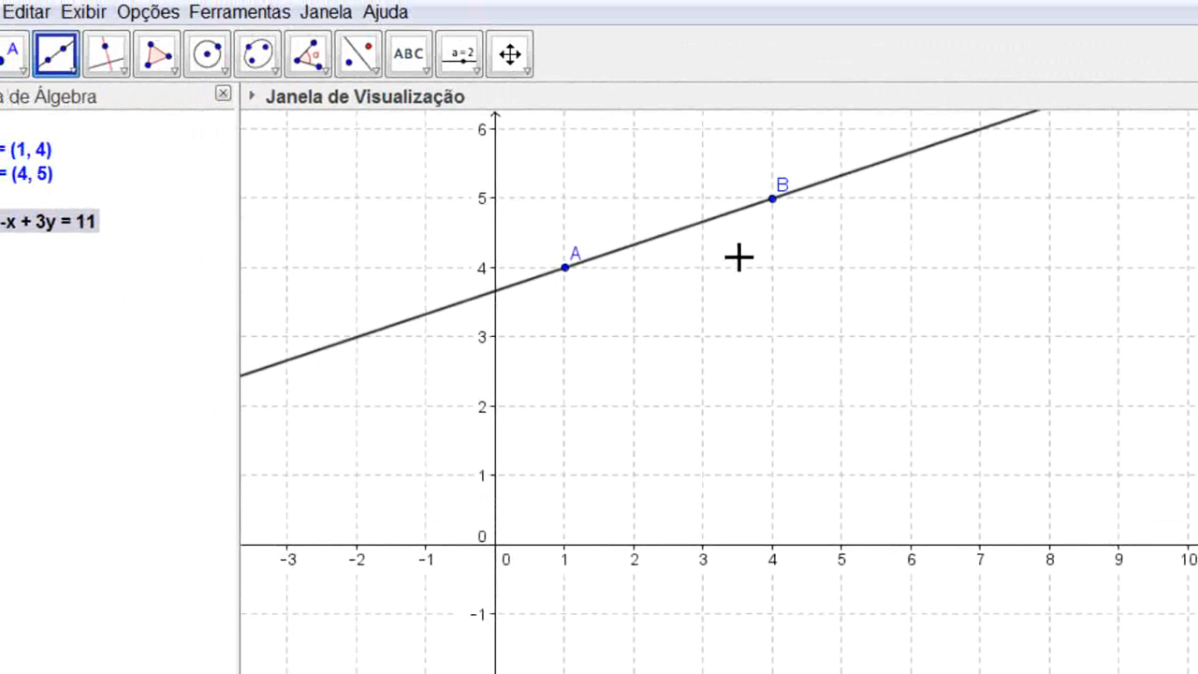
{"action": "left_click", "coordinate": [74, 71]}
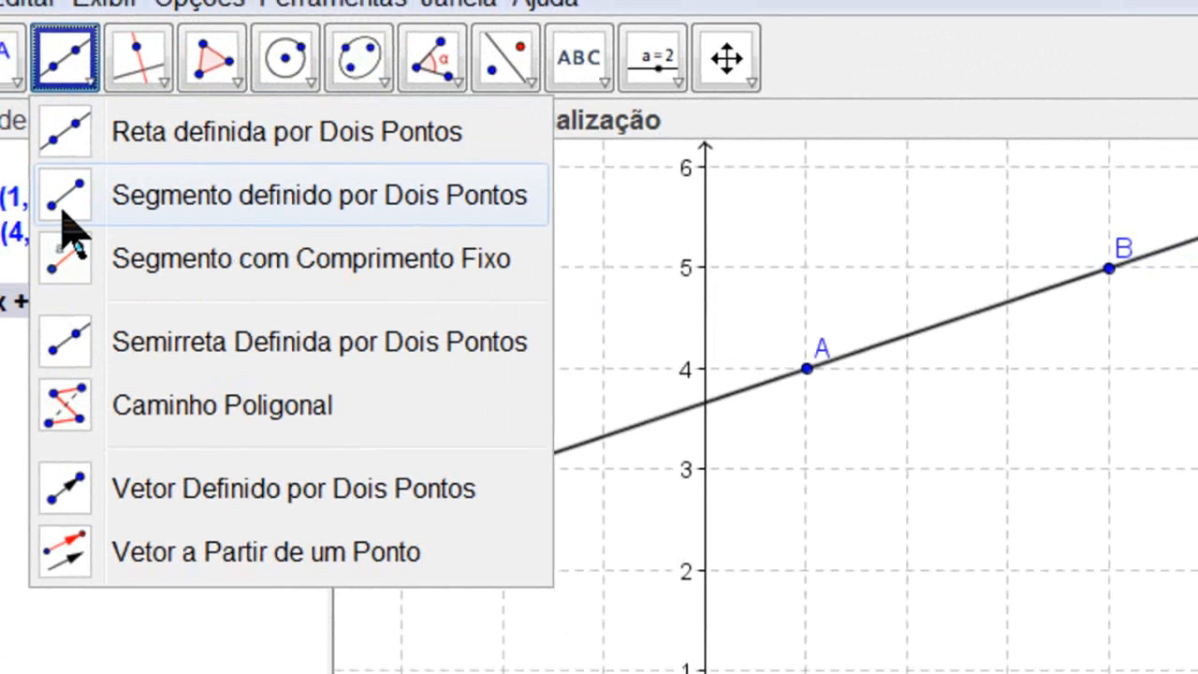
{"action": "left_click", "coordinate": [63, 214]}
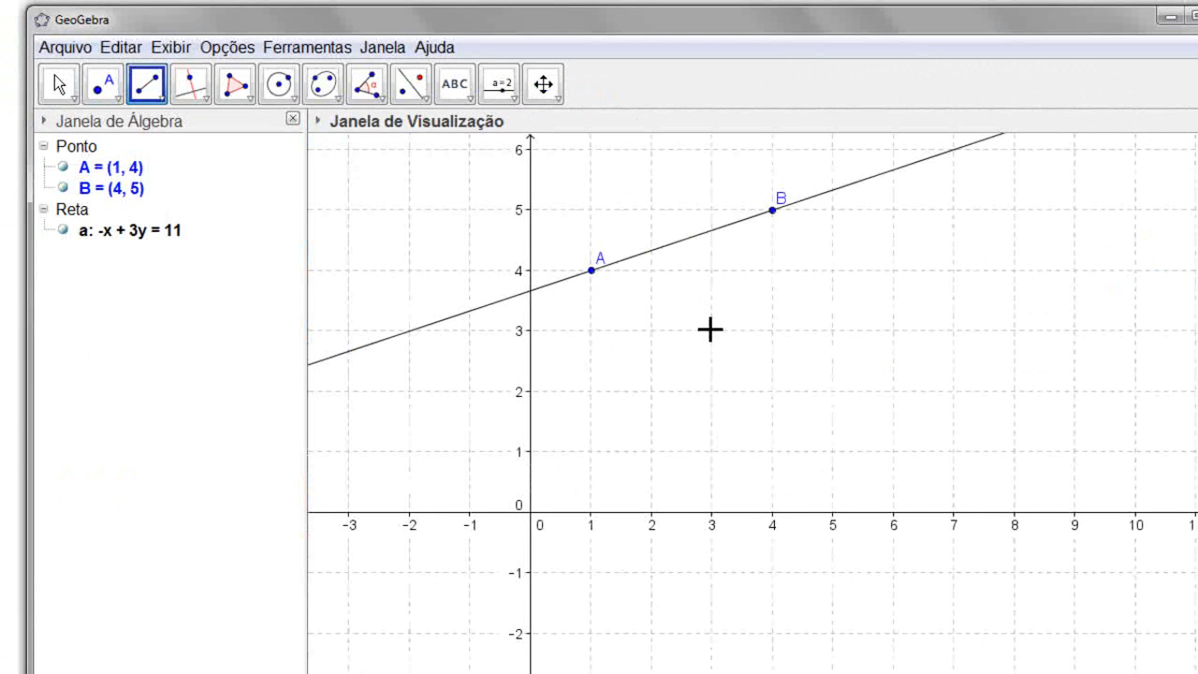
{"action": "left_click", "coordinate": [712, 331]}
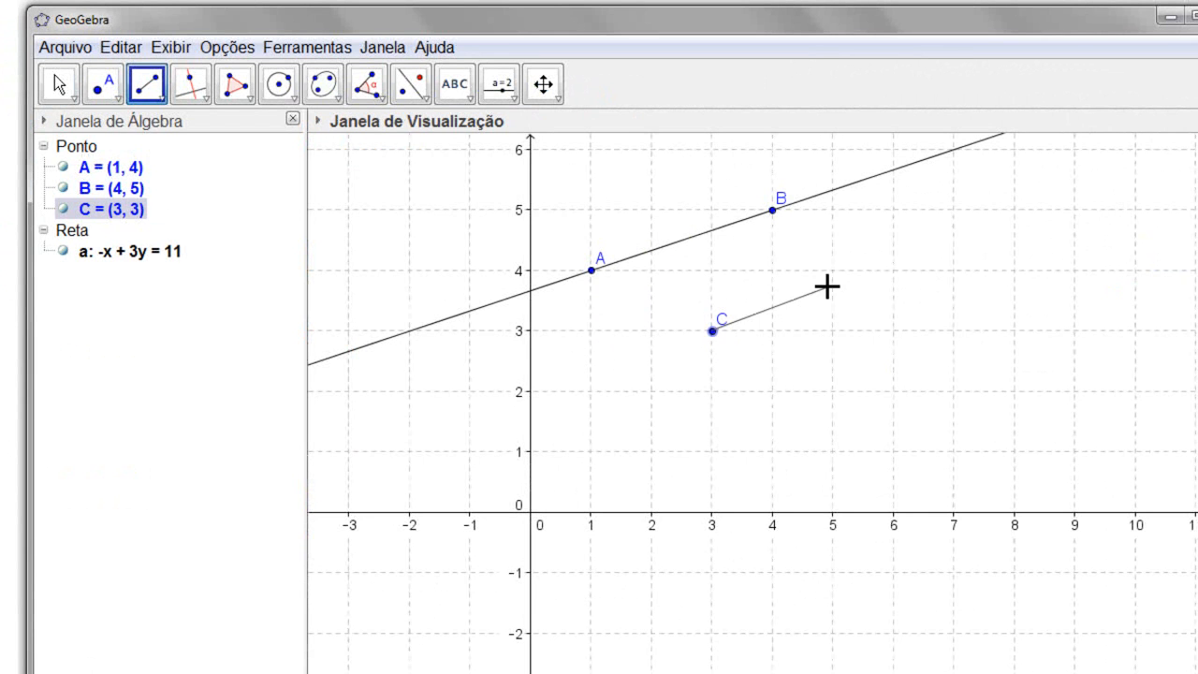
{"action": "left_click", "coordinate": [892, 271]}
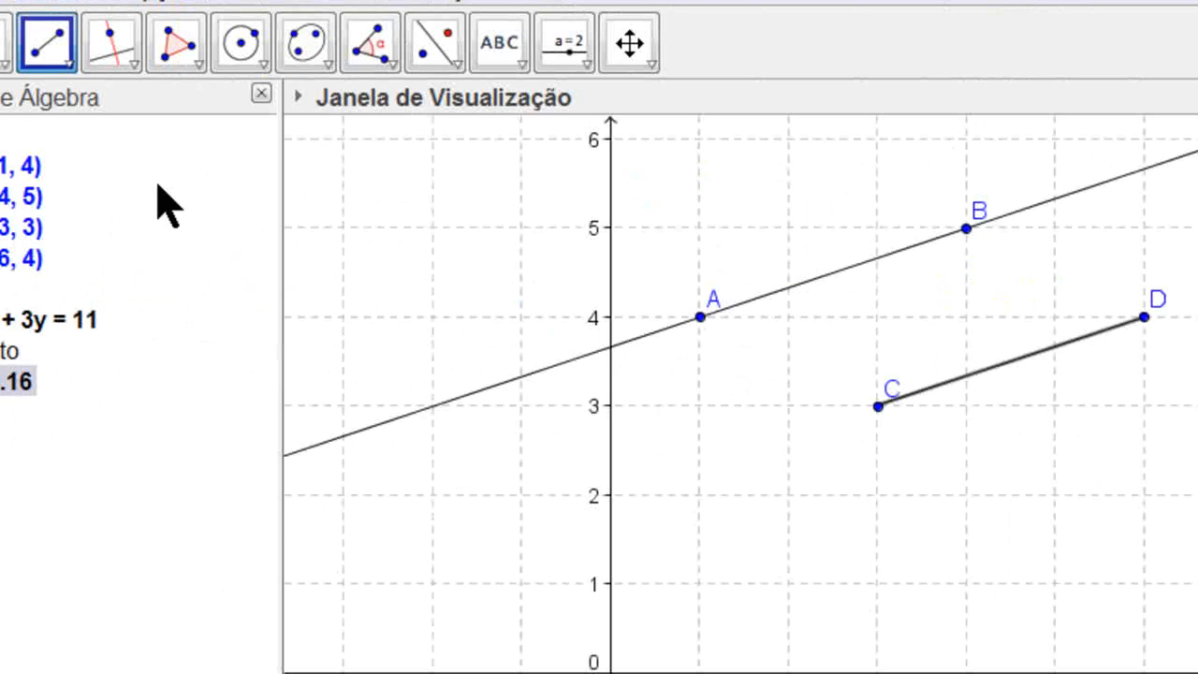
Draw a ray starting at (6, 3) and passing through (9, 4).
{"action": "left_click", "coordinate": [67, 63]}
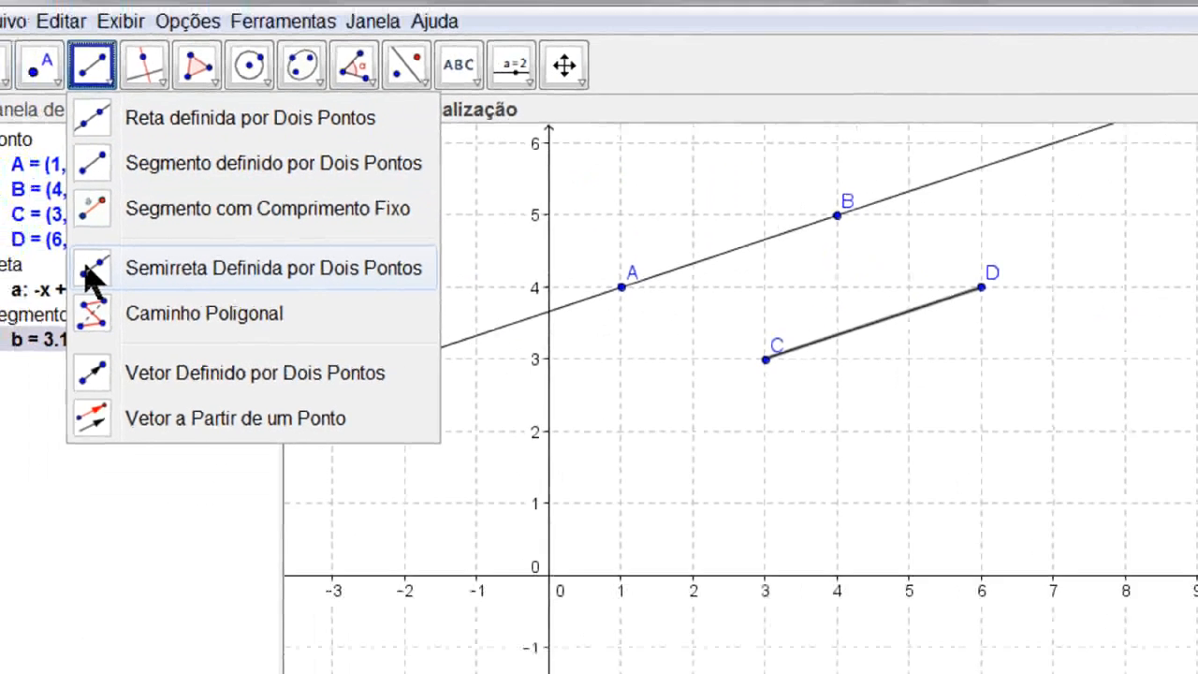
{"action": "left_click", "coordinate": [87, 267]}
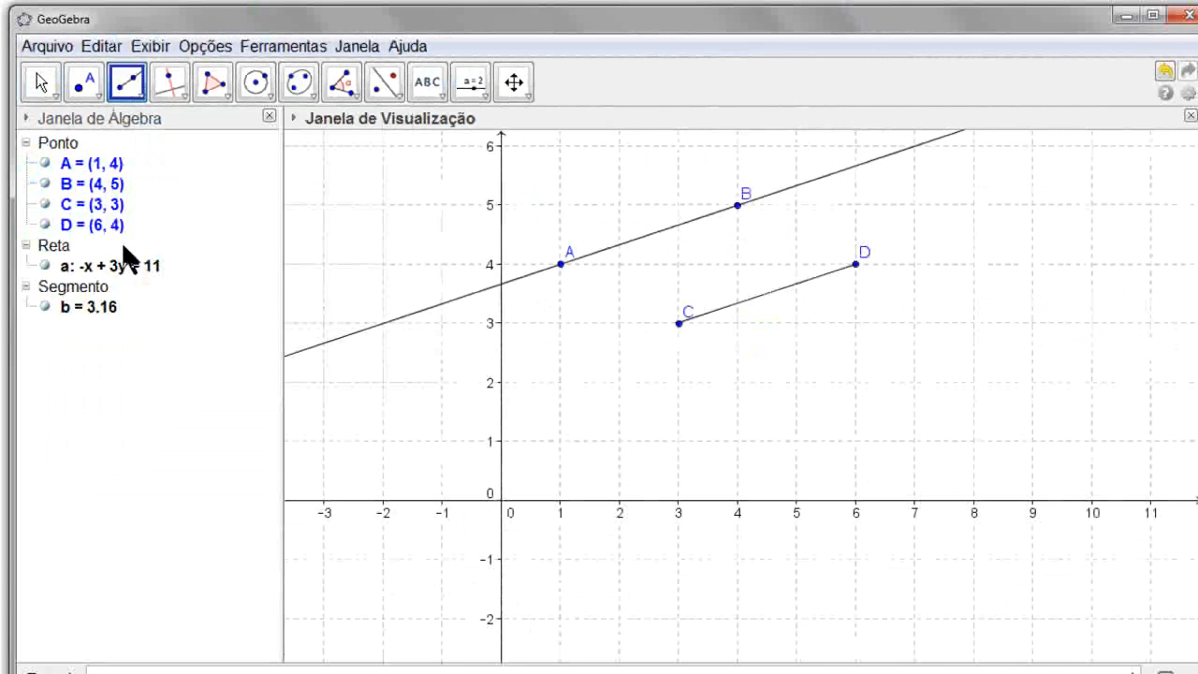
{"action": "left_click", "coordinate": [855, 323]}
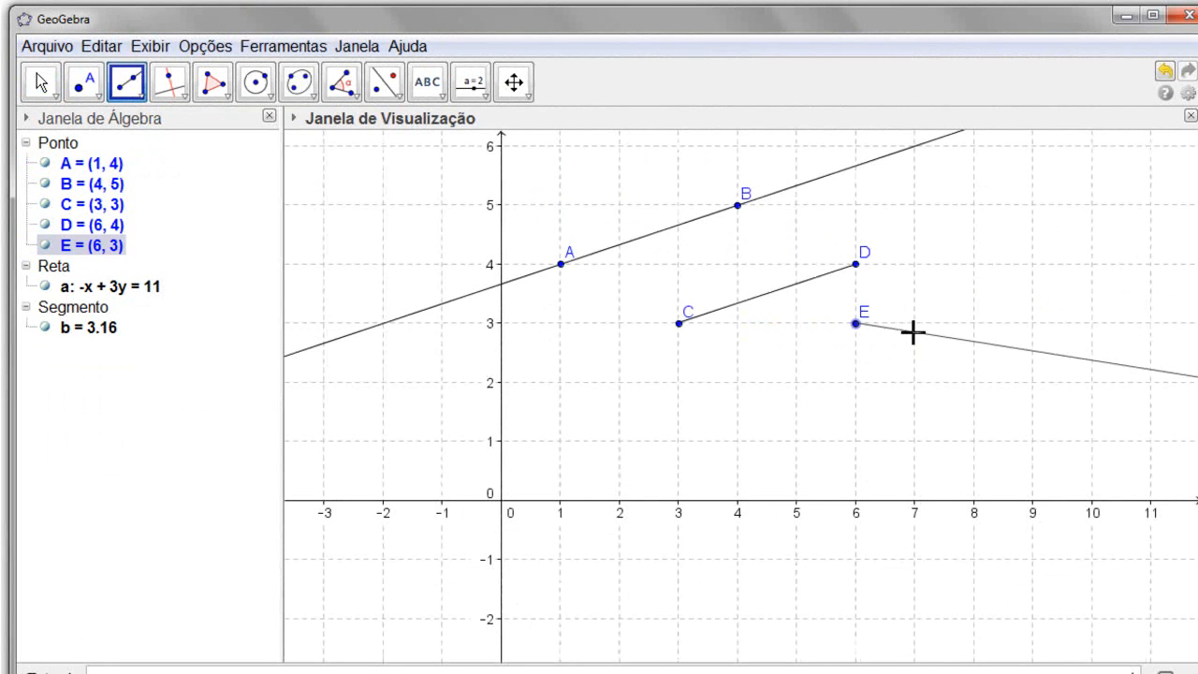
{"action": "left_click", "coordinate": [1031, 266]}
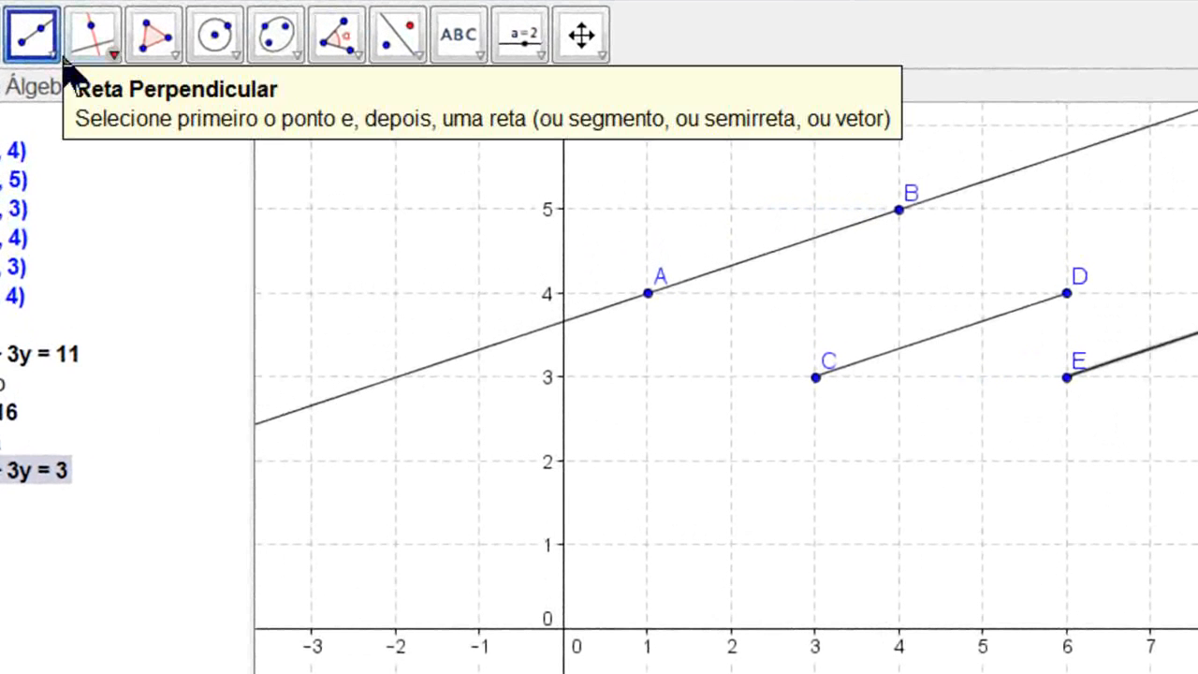
Draw a vector from (4, 1) to (2, -1) and move the label of point H clear of the arrowhead.
{"action": "left_click", "coordinate": [52, 57]}
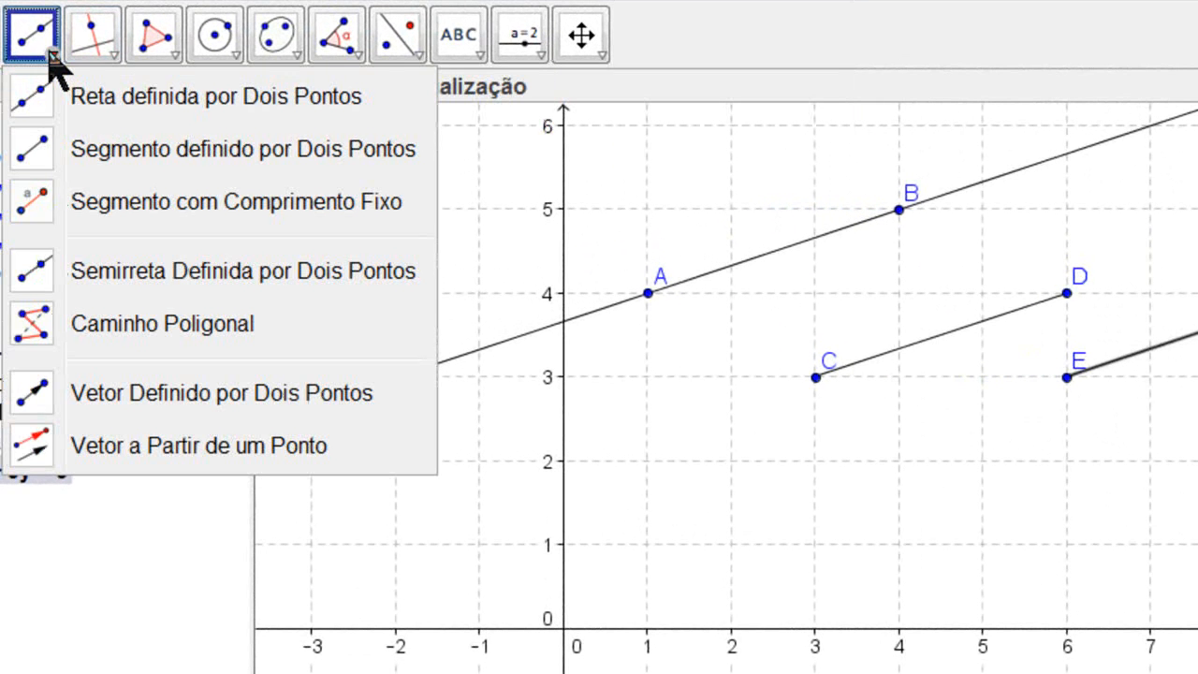
{"action": "left_click", "coordinate": [29, 386]}
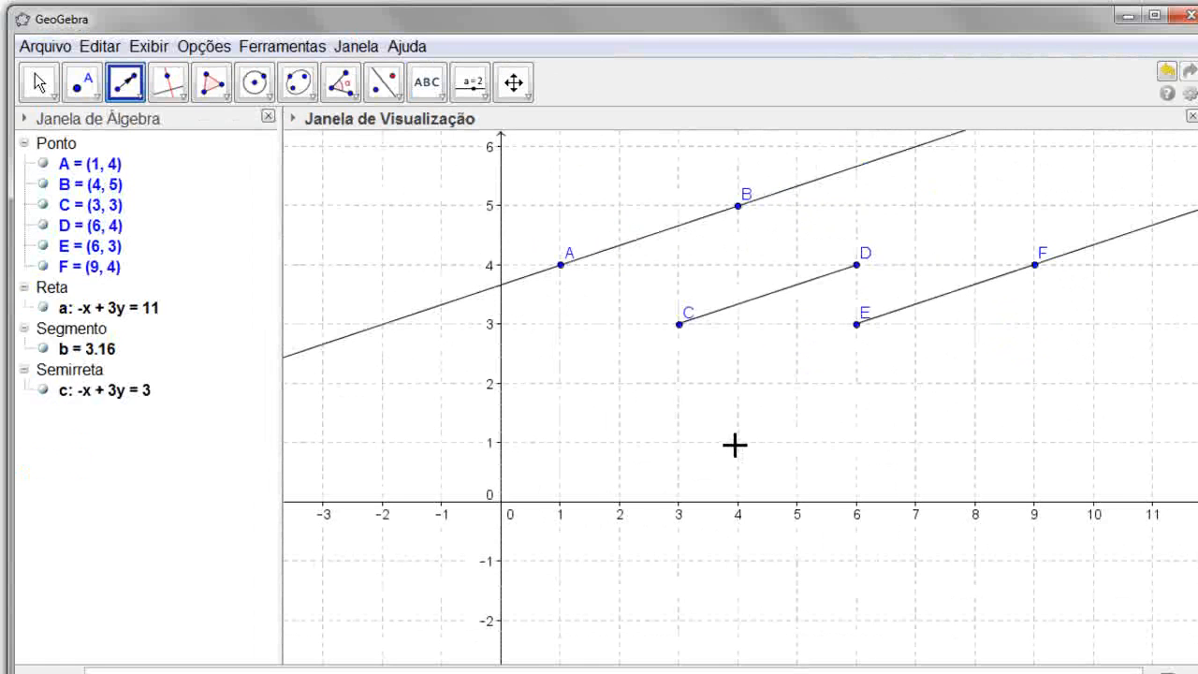
{"action": "left_click", "coordinate": [735, 444]}
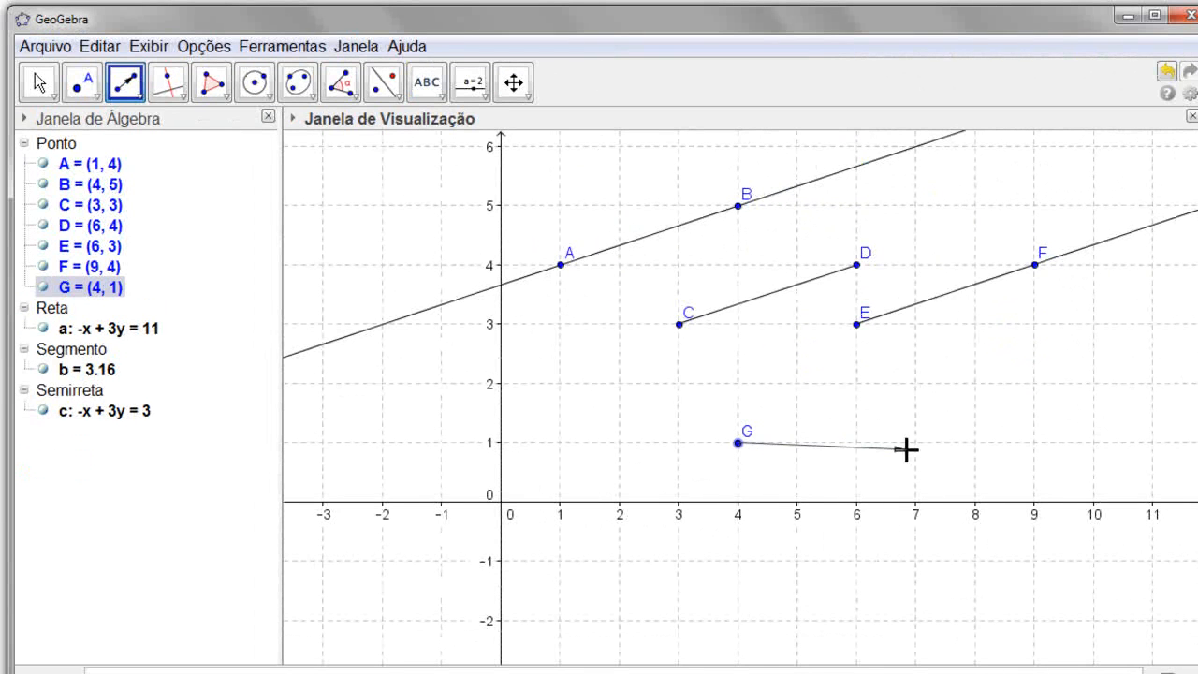
{"action": "left_click", "coordinate": [618, 559]}
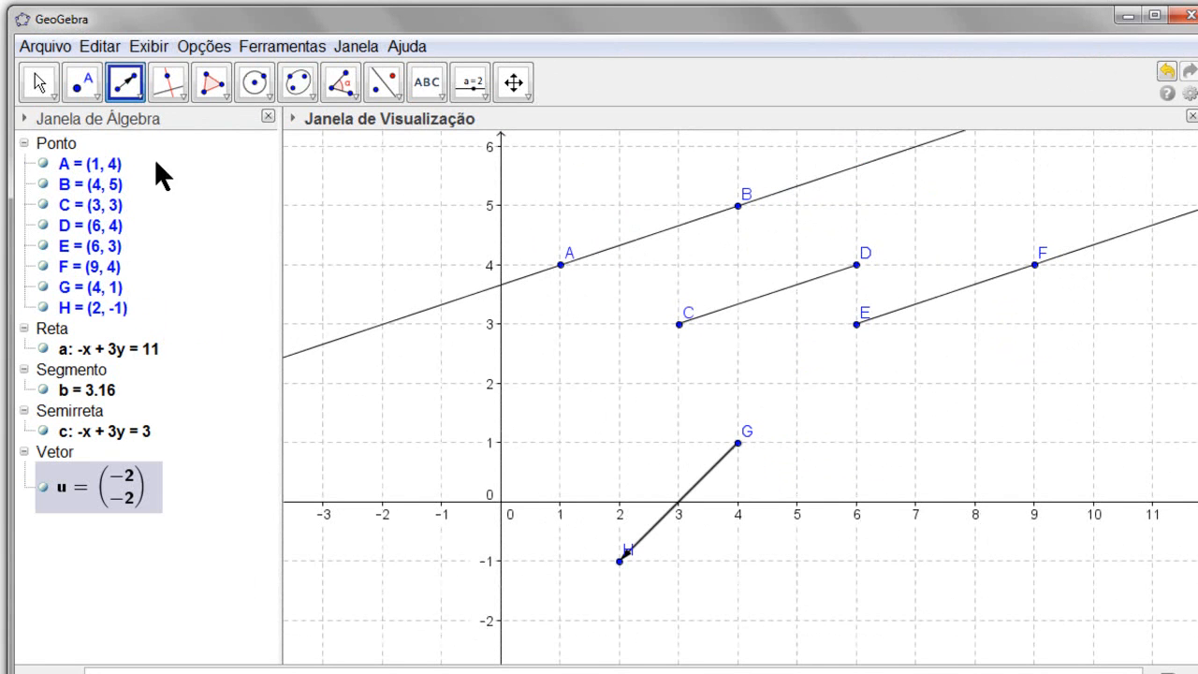
{"action": "left_click", "coordinate": [39, 84]}
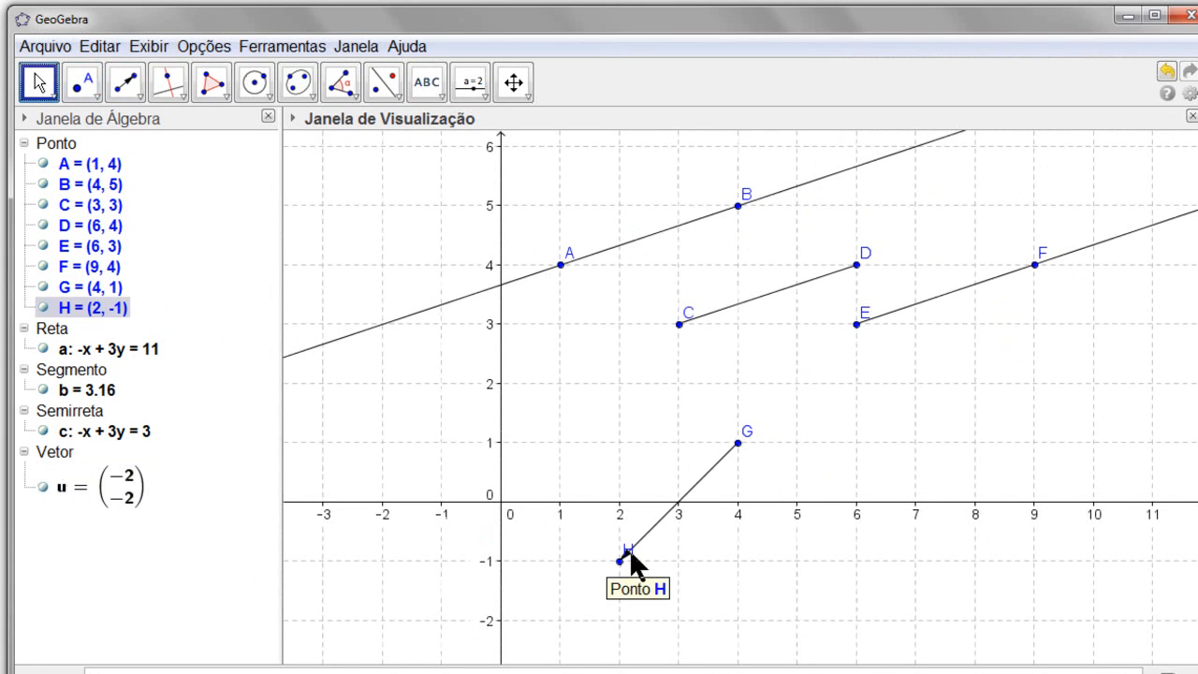
{"action": "left_click_drag", "start_coordinate": [629, 551], "coordinate": [636, 566]}
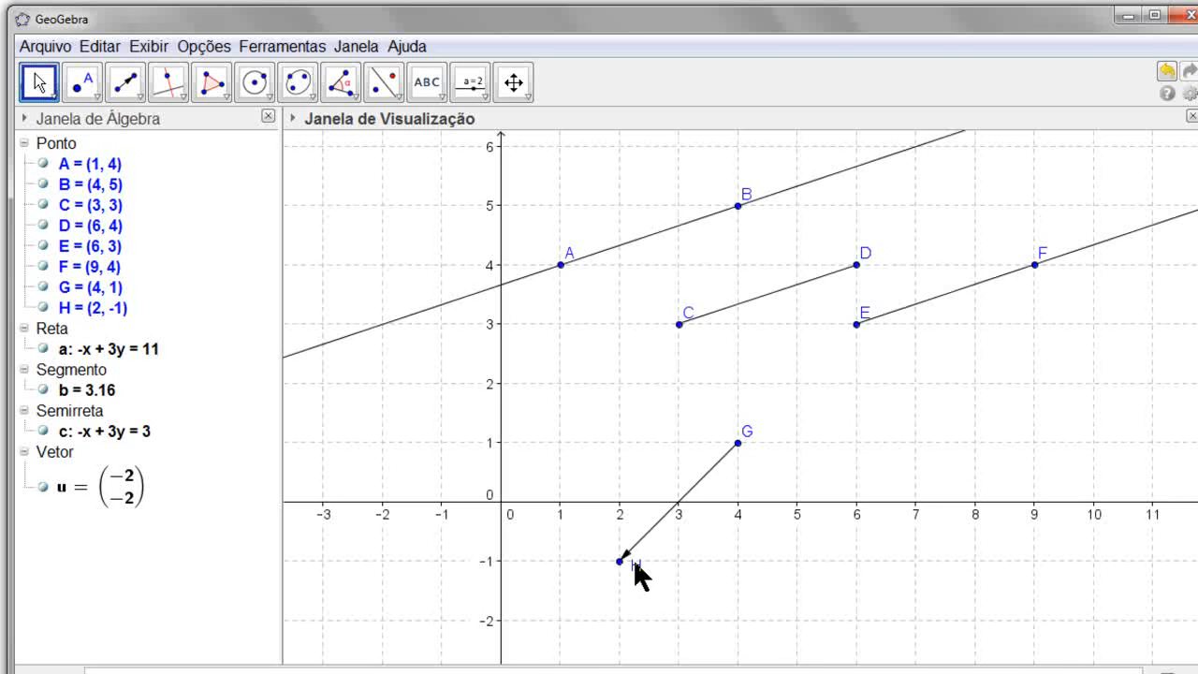
{"action": "left_click", "coordinate": [707, 577]}
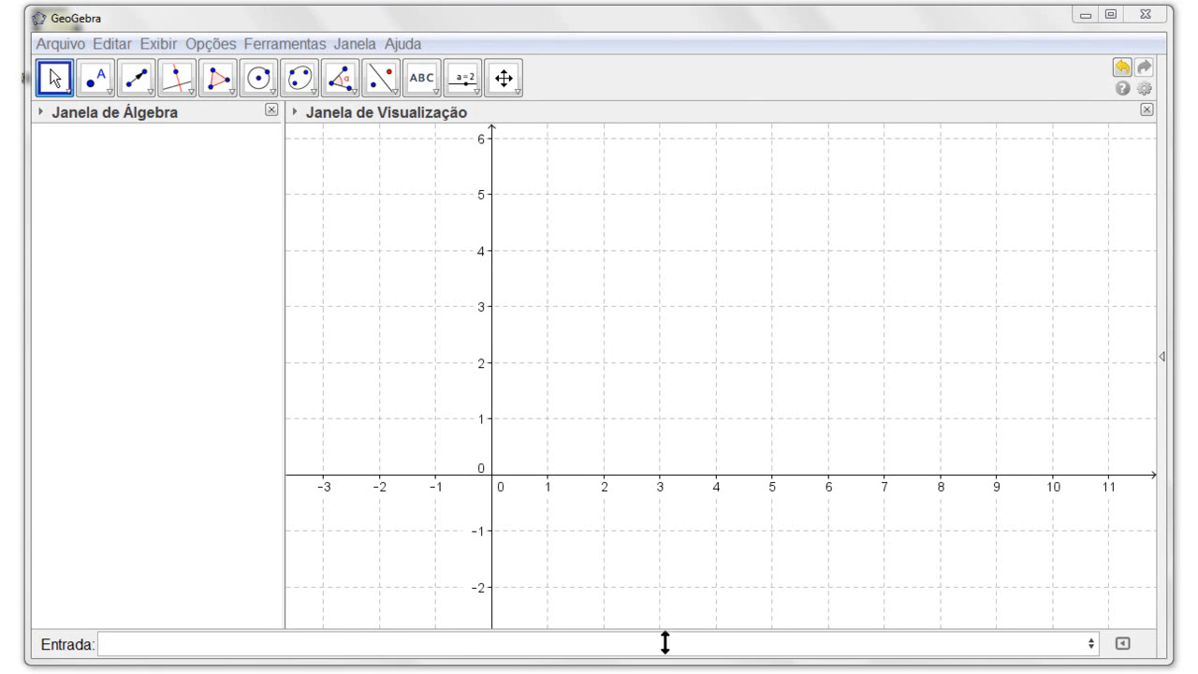
Create a segment with the command segmento[(1,2),3] and swing its endpoint A to about (2.72, 4.46).
{"action": "left_click", "coordinate": [332, 641]}
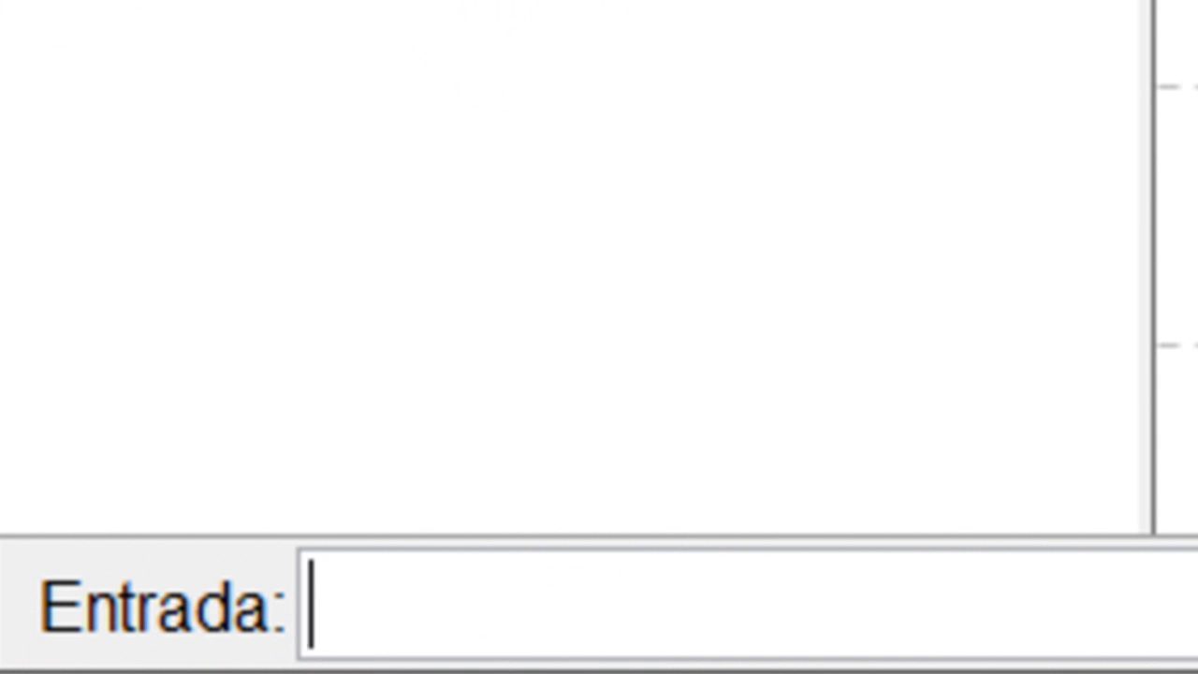
{"action": "type", "text": "segment"}
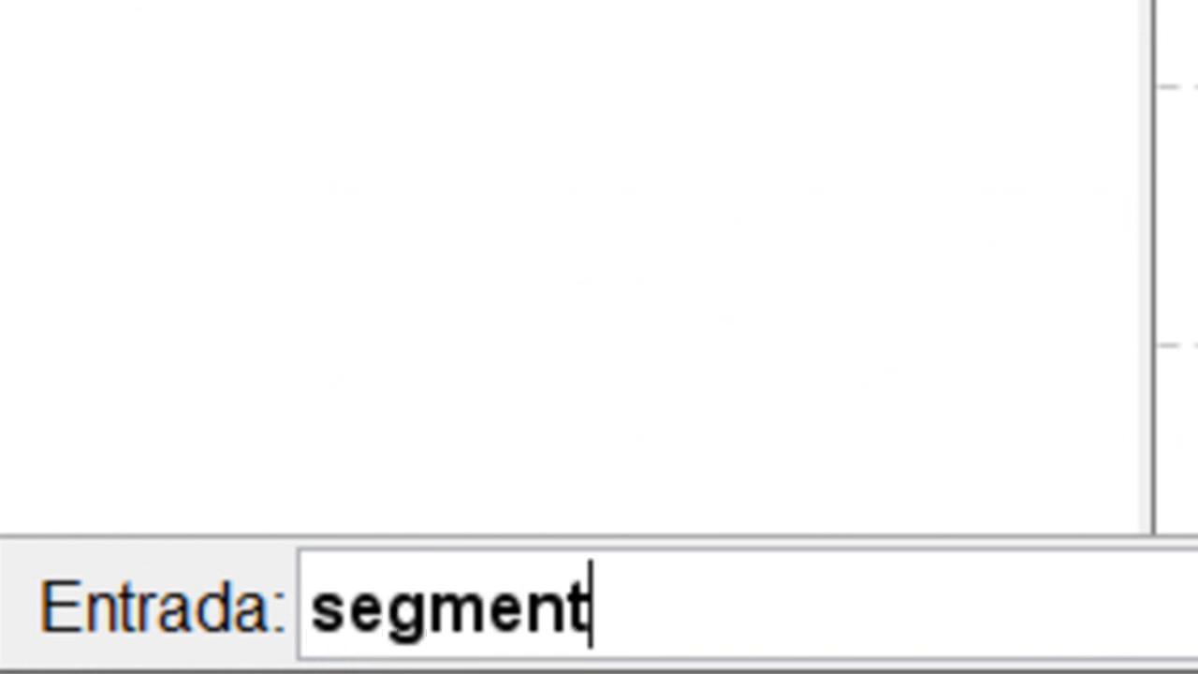
{"action": "type", "text": "o["}
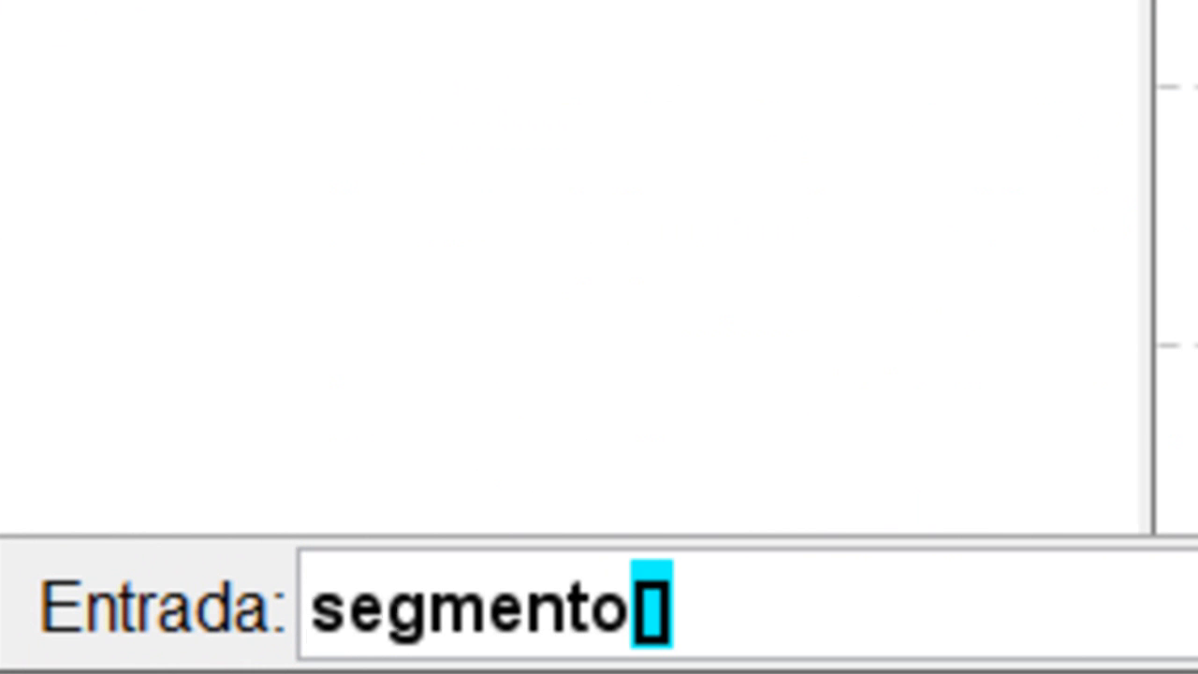
{"action": "type", "text": "("}
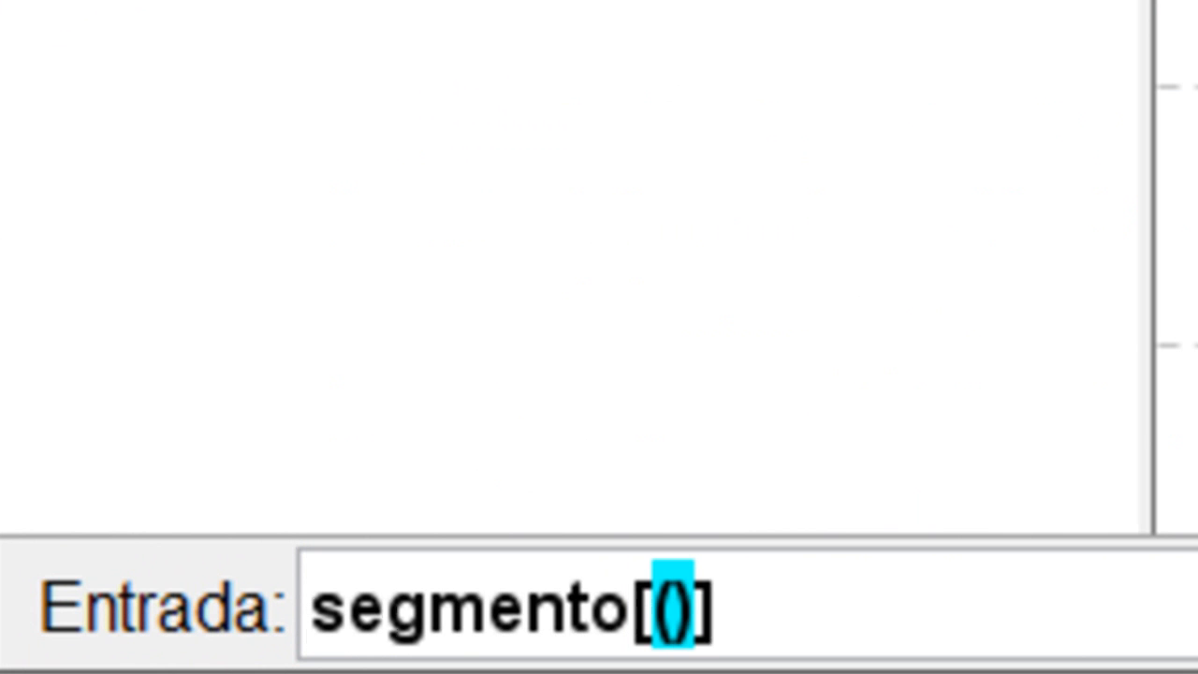
{"action": "type", "text": "1,2"}
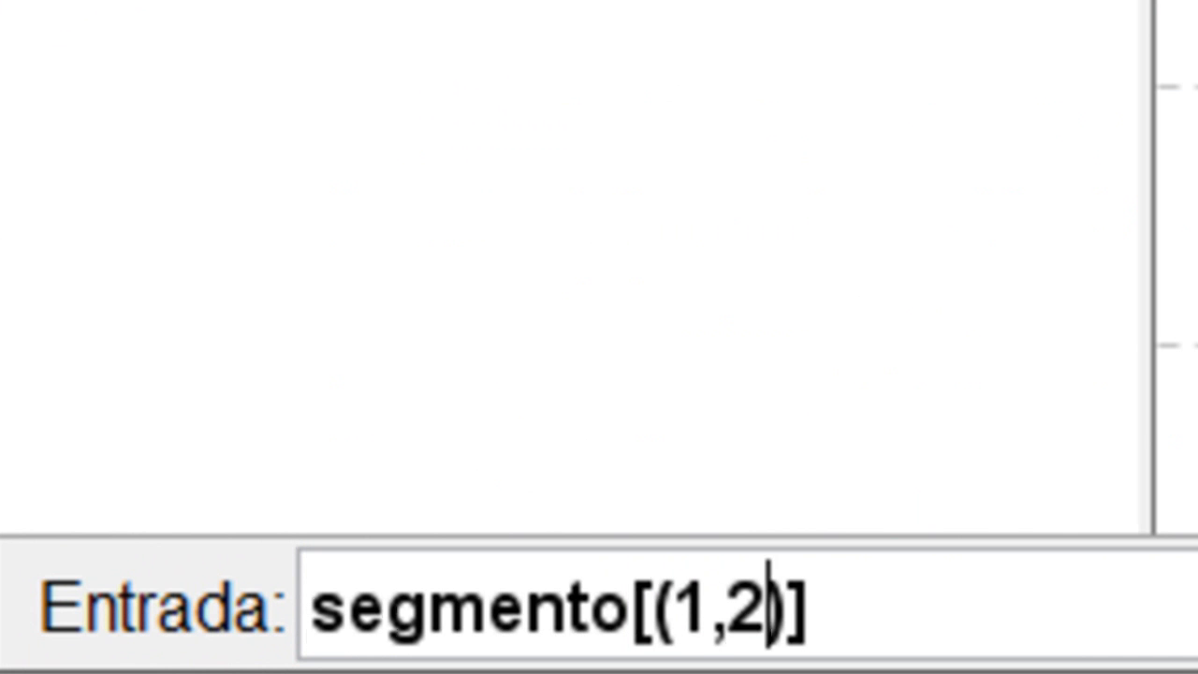
{"action": "type", "text": ")"}
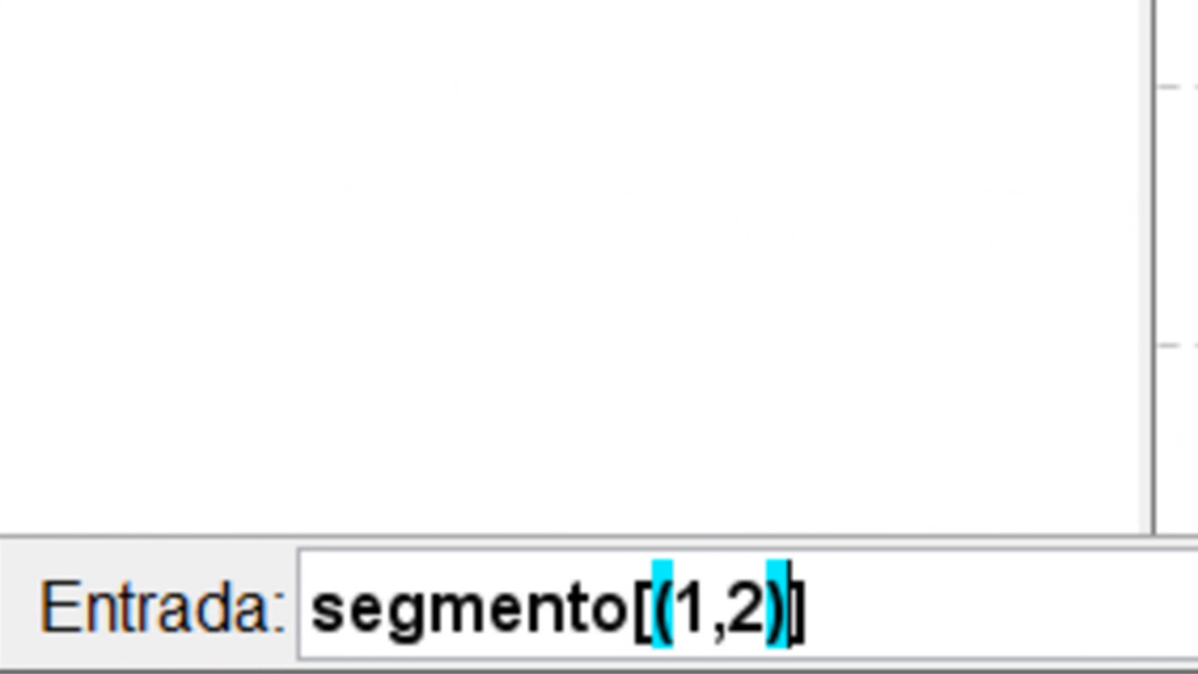
{"action": "type", "text": ","}
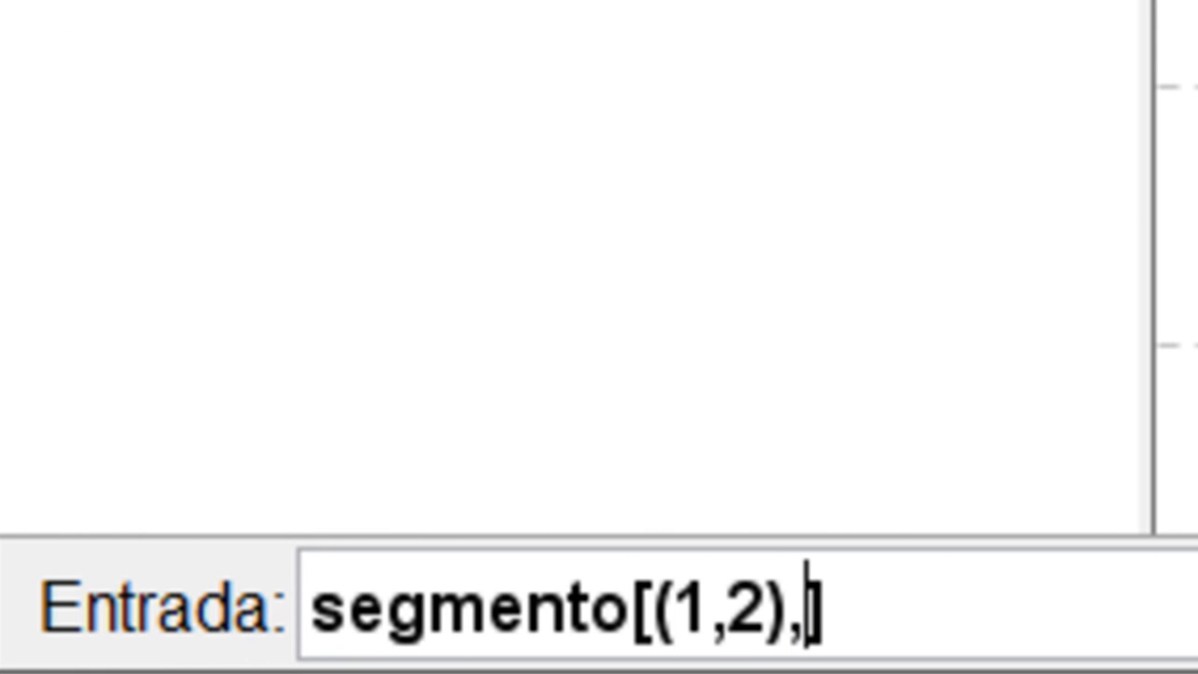
{"action": "type", "text": "3"}
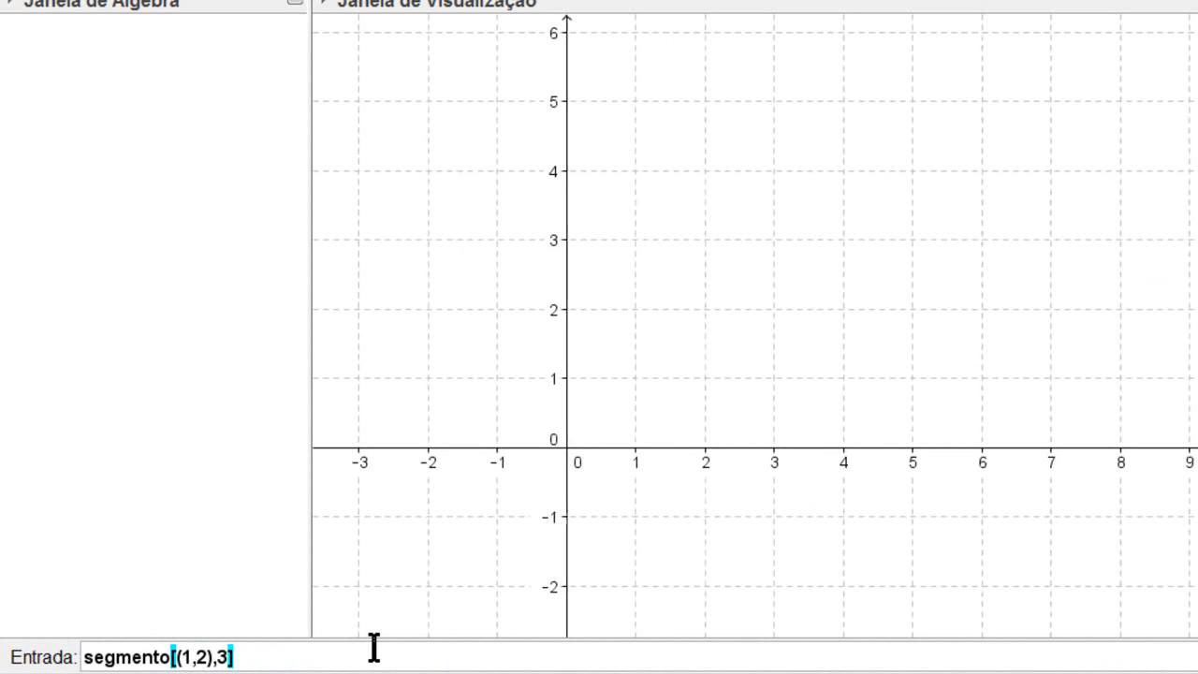
{"action": "key", "text": "Return"}
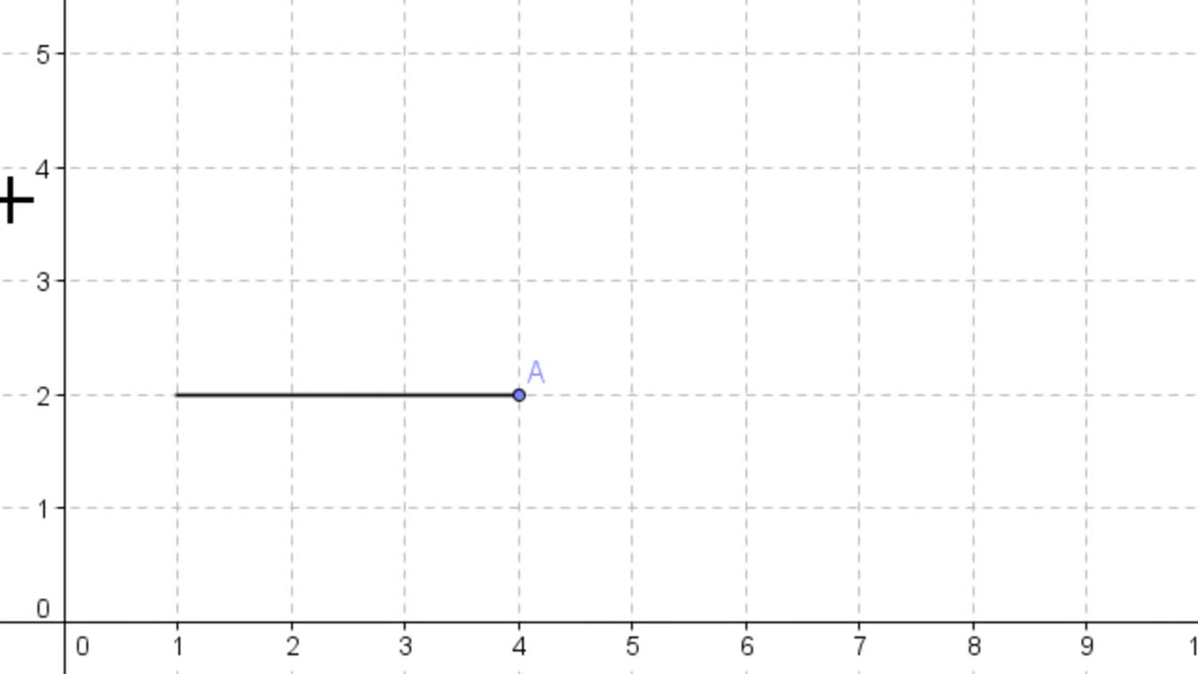
{"action": "mouse_move", "coordinate": [518, 395]}
{"action": "left_mouse_down"}
{"action": "mouse_move", "coordinate": [471, 329]}
{"action": "mouse_move", "coordinate": [330, 228]}
{"action": "mouse_move", "coordinate": [177, 184]}
{"action": "mouse_move", "coordinate": [214, 194]}
{"action": "mouse_move", "coordinate": [444, 369]}
{"action": "mouse_move", "coordinate": [476, 420]}
{"action": "mouse_move", "coordinate": [506, 412]}
{"action": "left_mouse_up"}
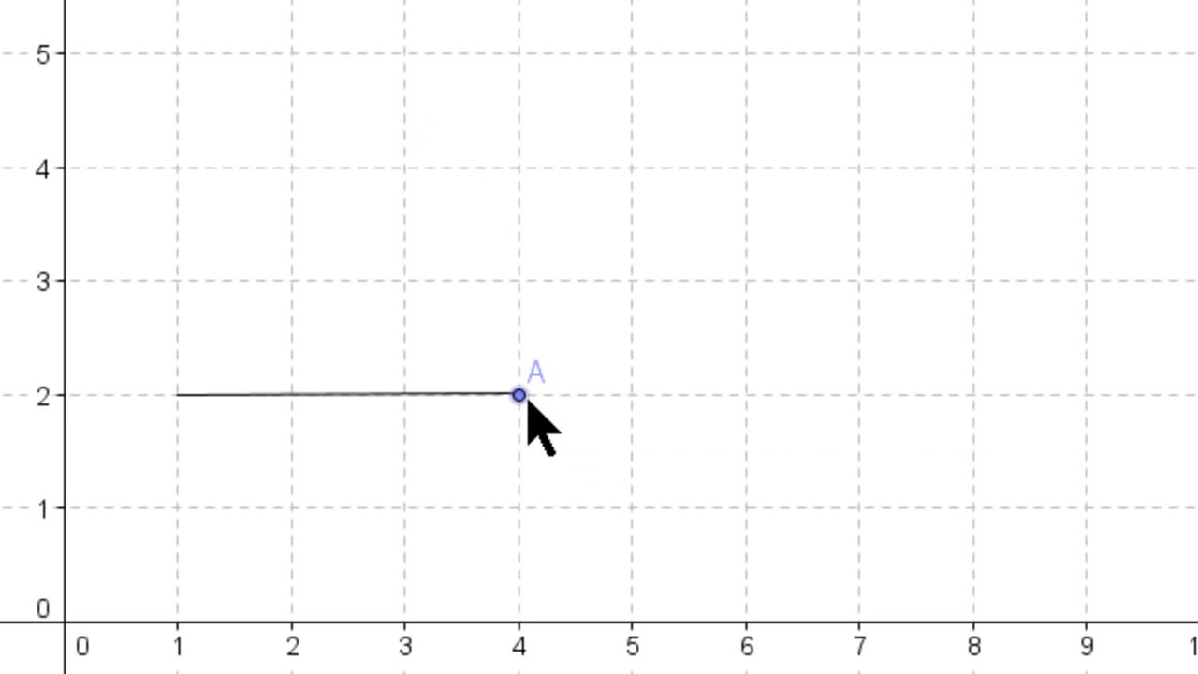
{"action": "left_click_drag", "start_coordinate": [517, 400], "coordinate": [331, 178]}
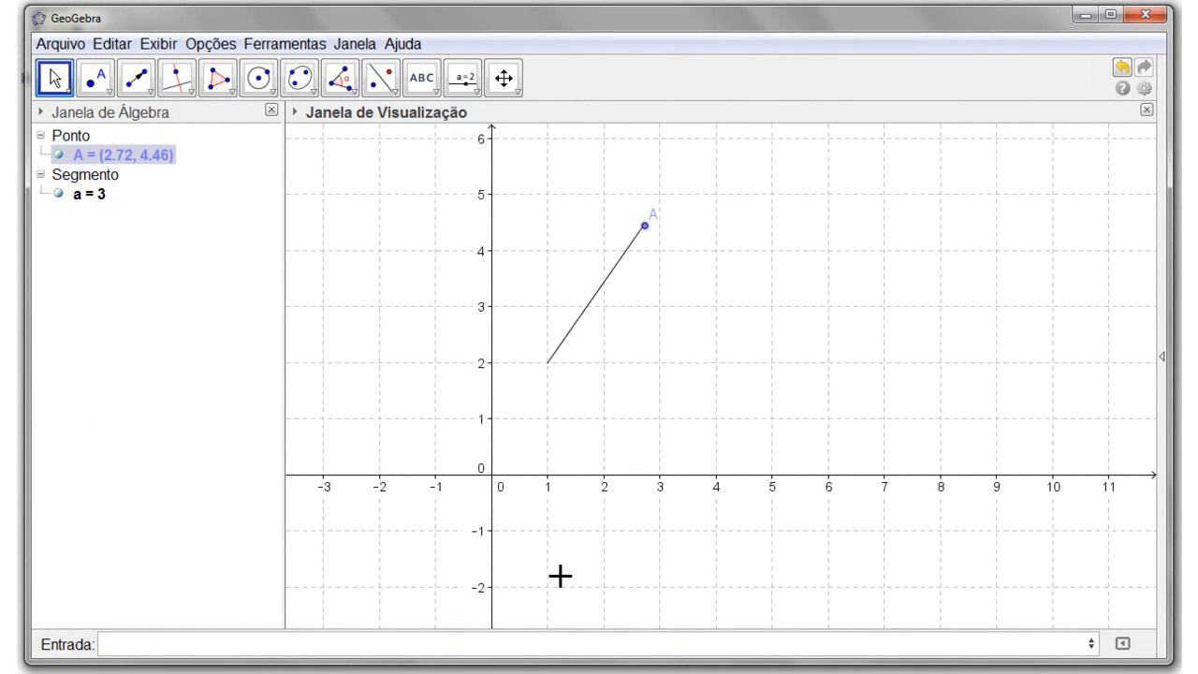
Create a vector from the origin with the command vetor[(2,1)].
{"action": "left_click", "coordinate": [398, 643]}
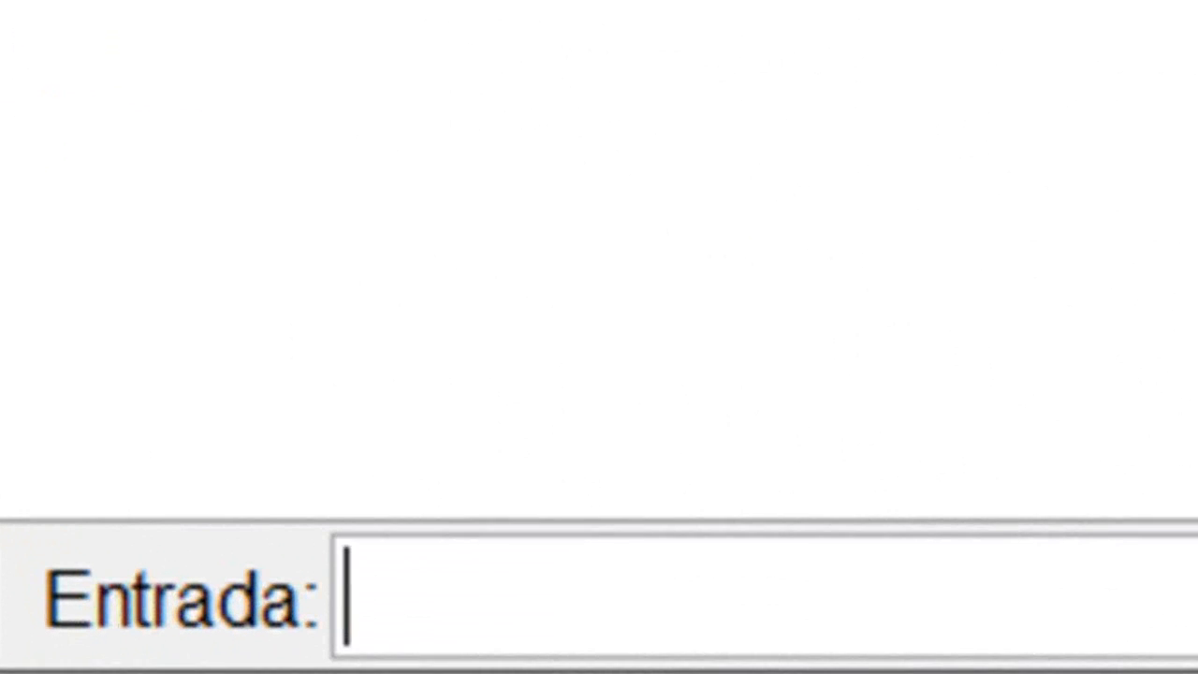
{"action": "type", "text": "vetor"}
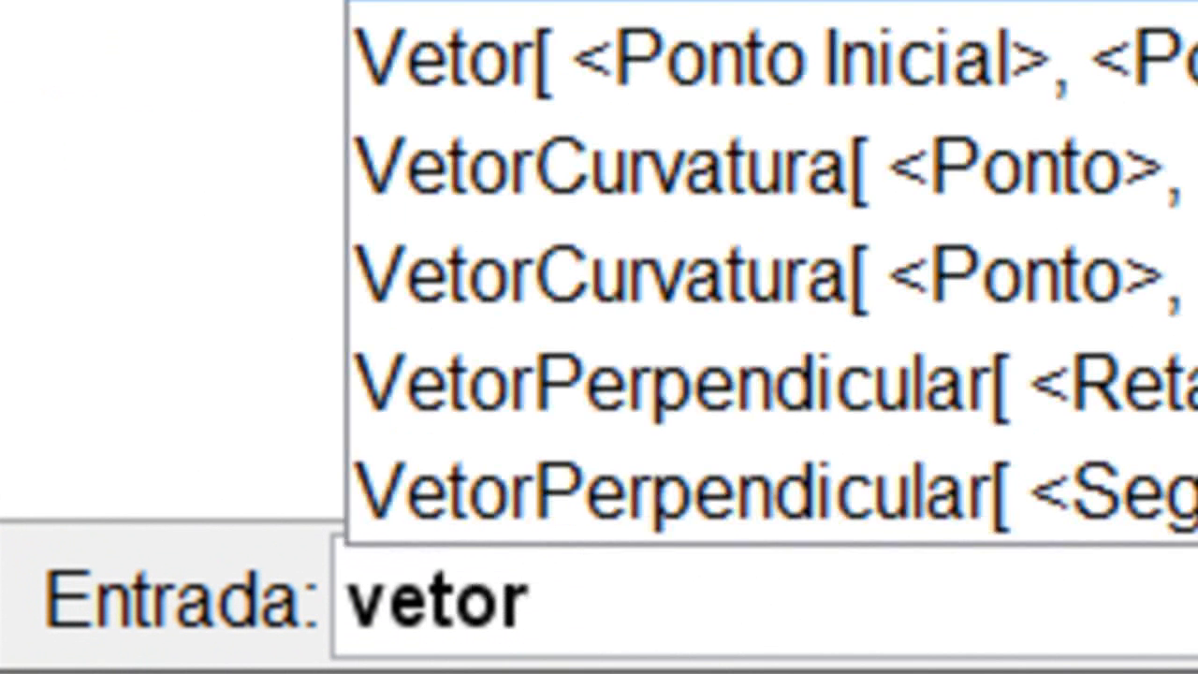
{"action": "type", "text": "["}
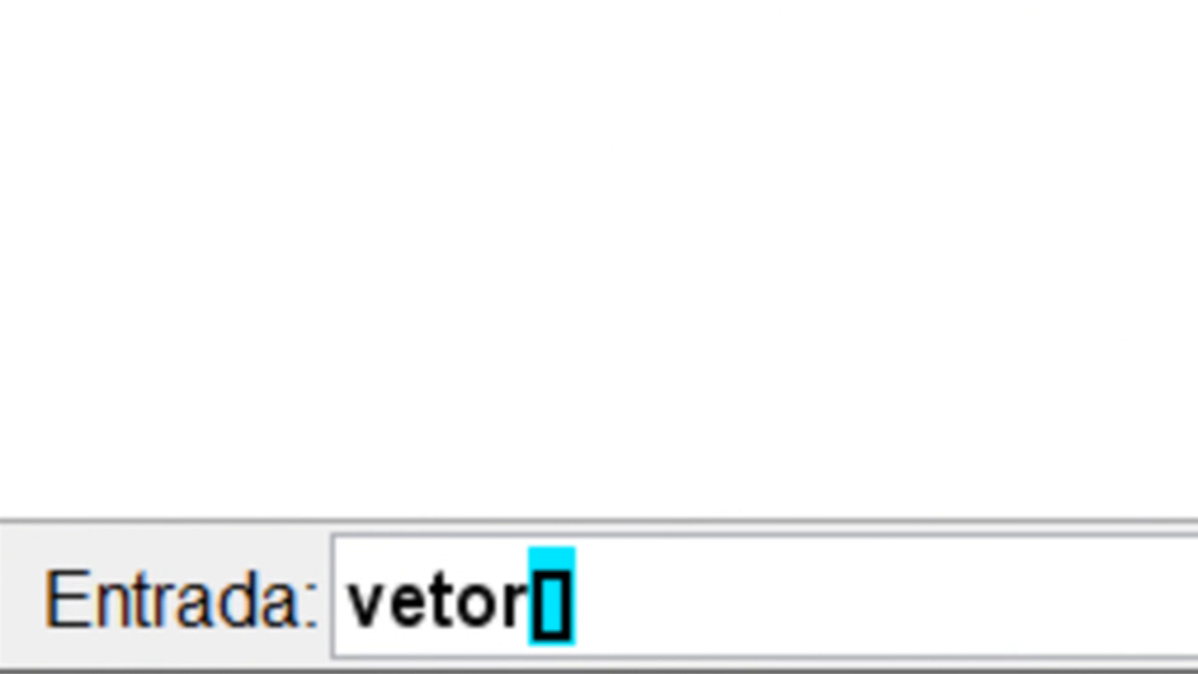
{"action": "type", "text": "(2"}
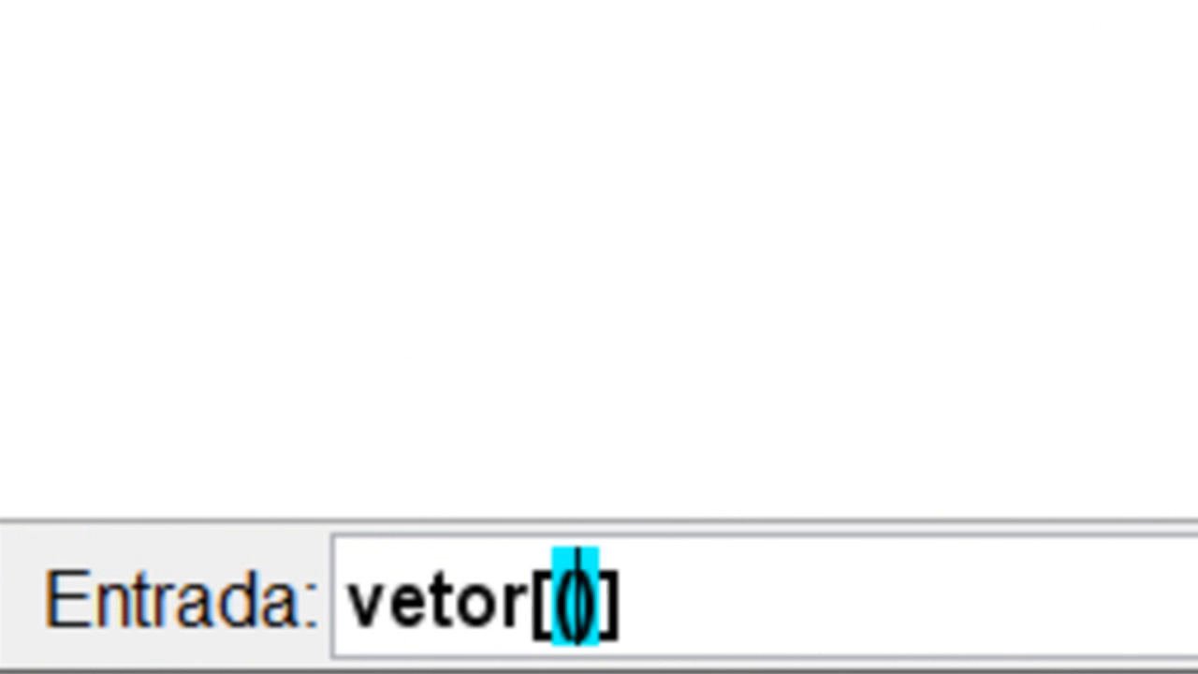
{"action": "type", "text": ",1"}
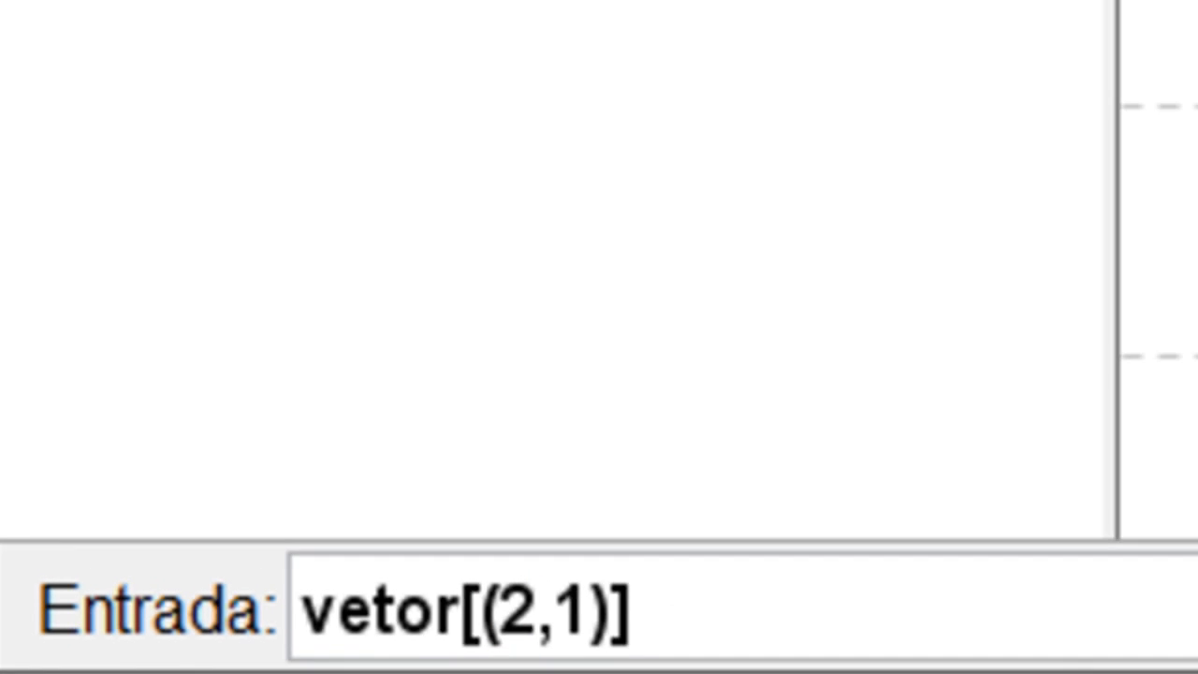
{"action": "key", "text": "Return"}
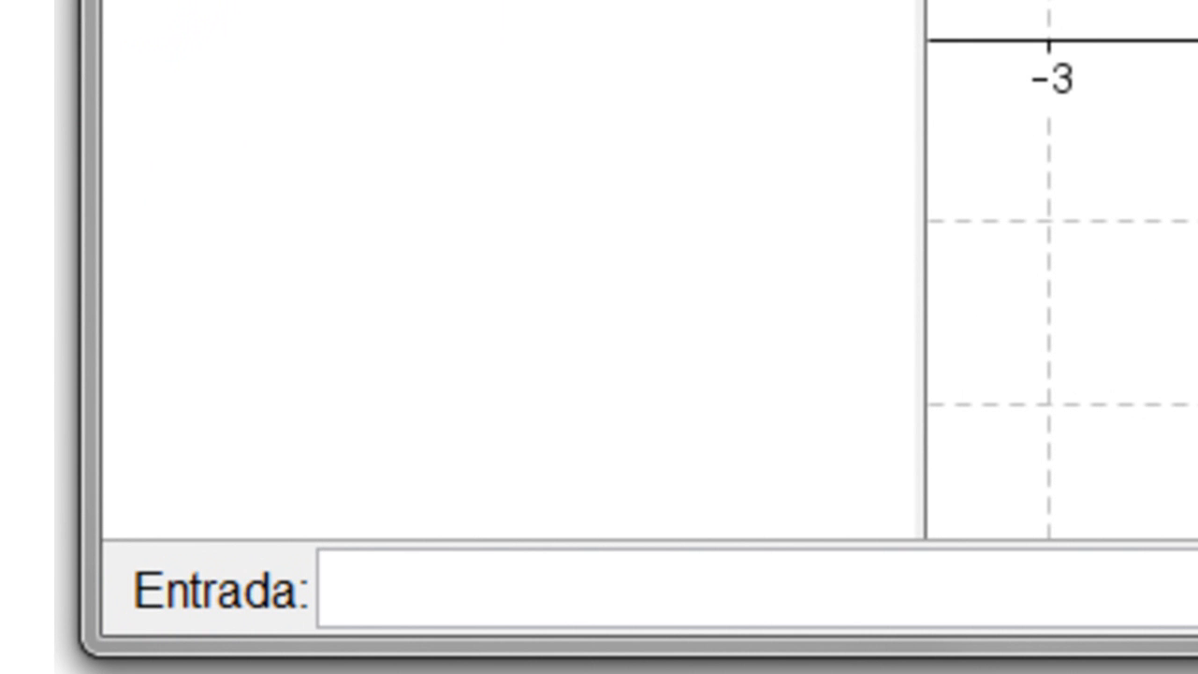
Create a ray from (3, 2) in the direction of vector u with the command semirreta[(3,2),u].
{"action": "type", "text": "sem"}
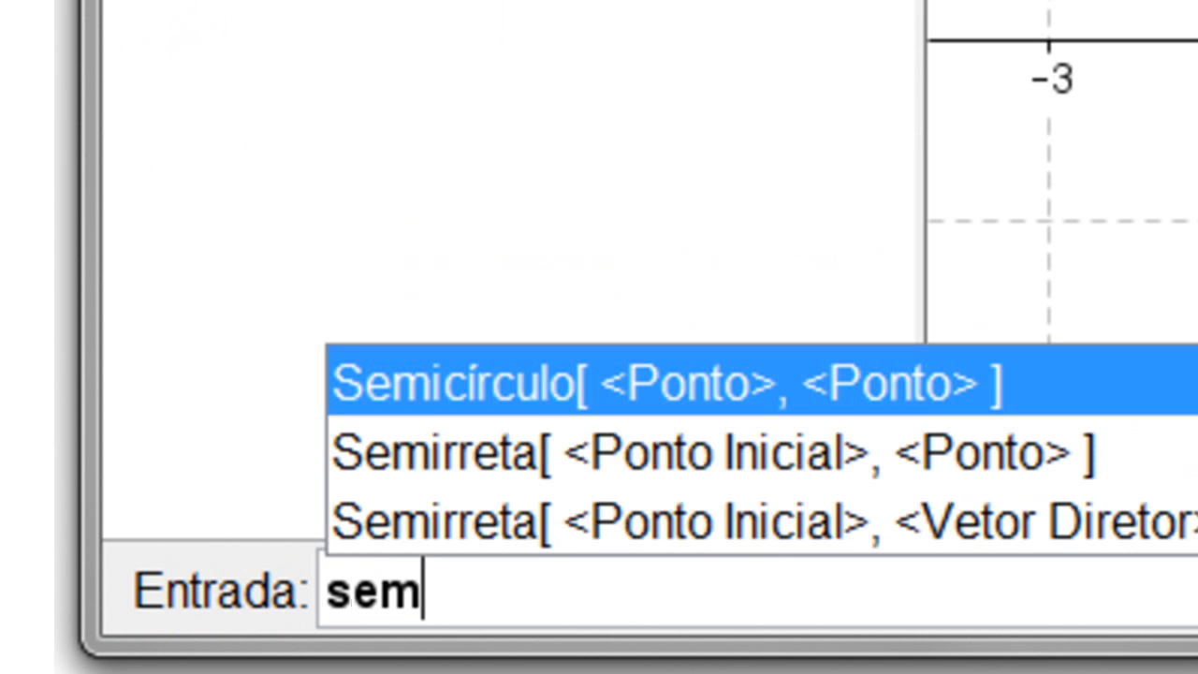
{"action": "type", "text": "irreta["}
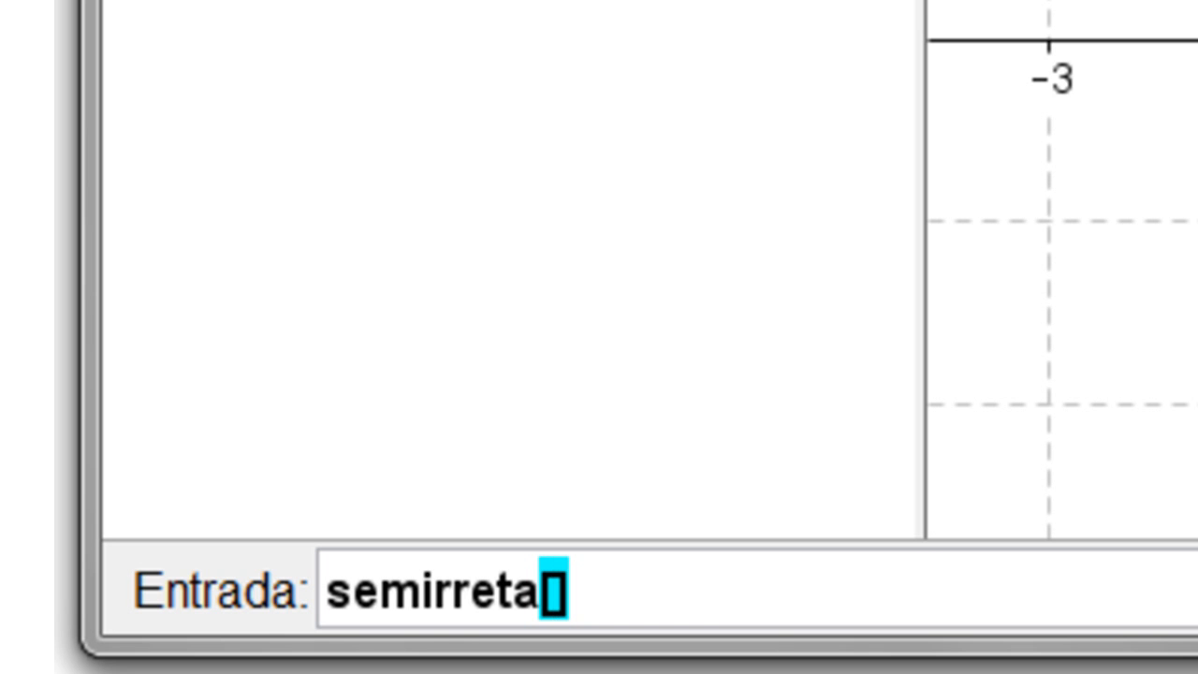
{"action": "type", "text": "(3,"}
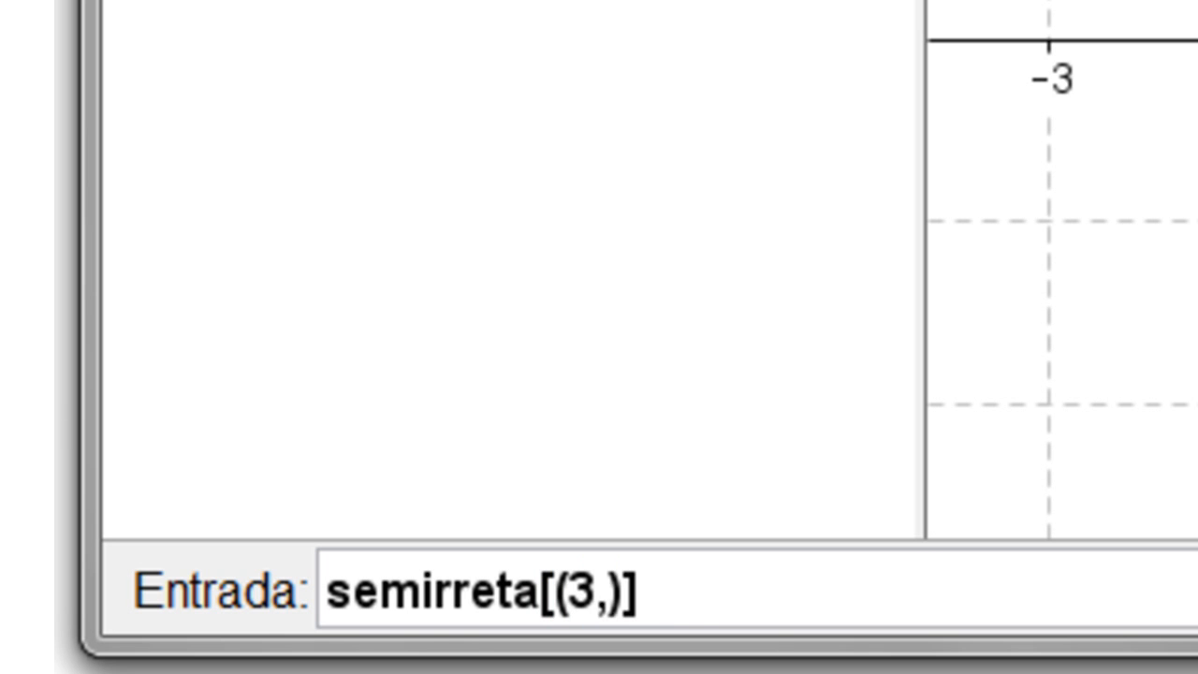
{"action": "type", "text": "2)"}
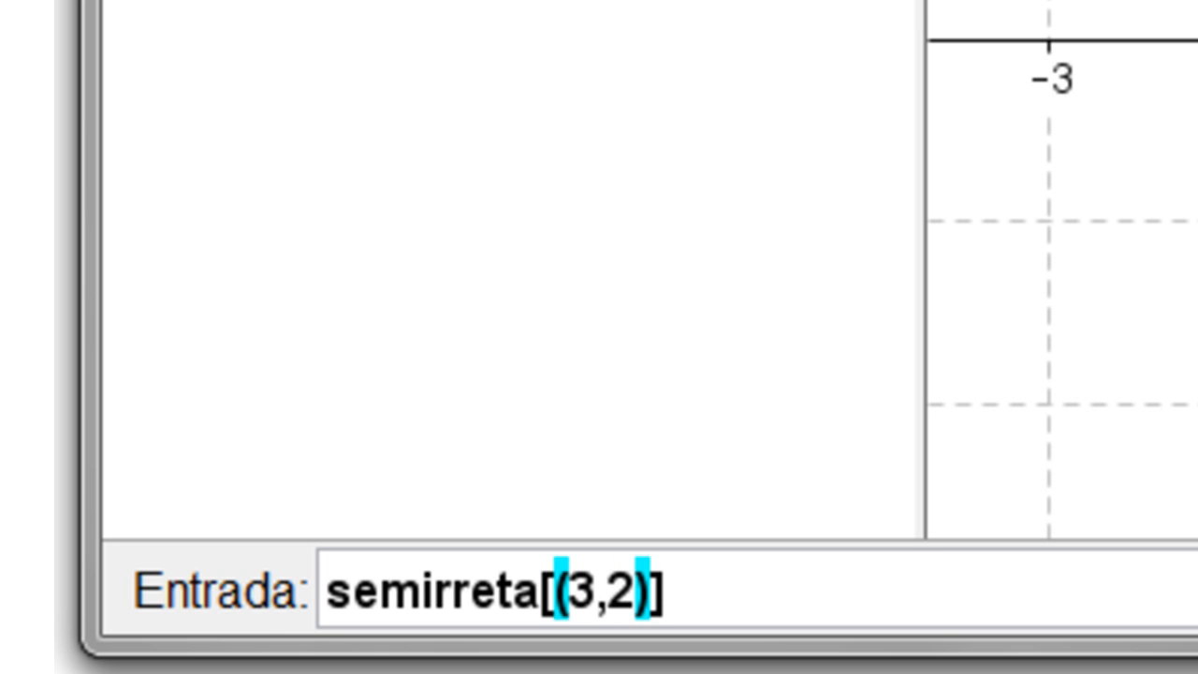
{"action": "type", "text": ","}
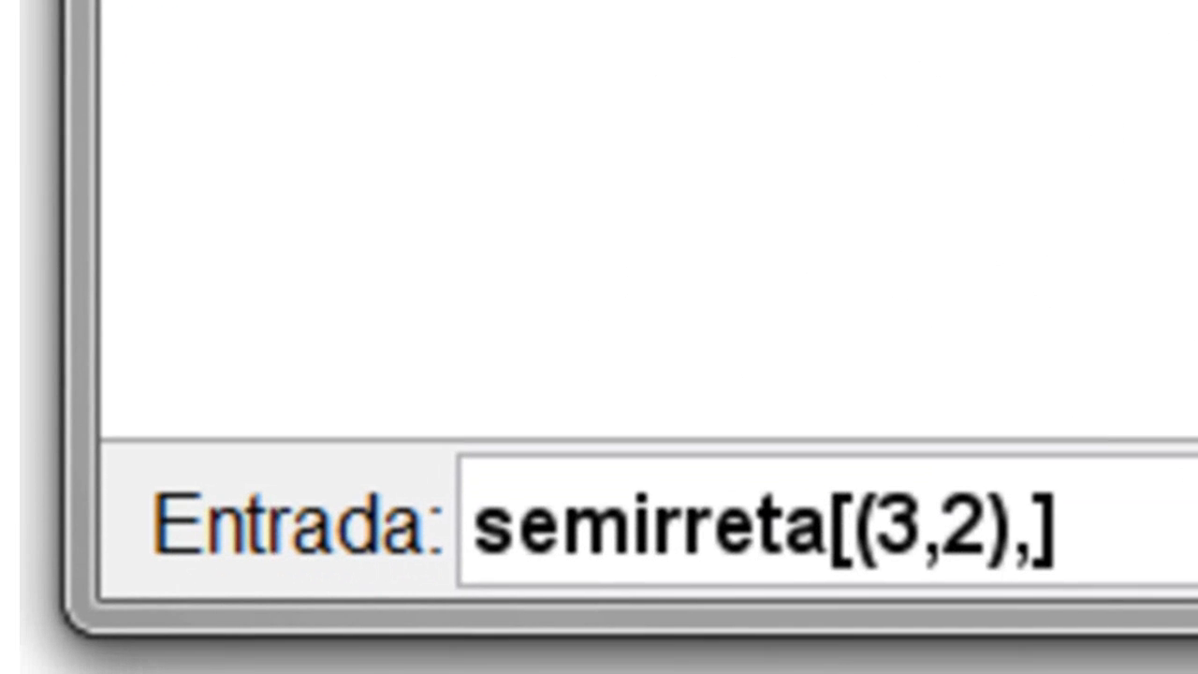
{"action": "type", "text": "u"}
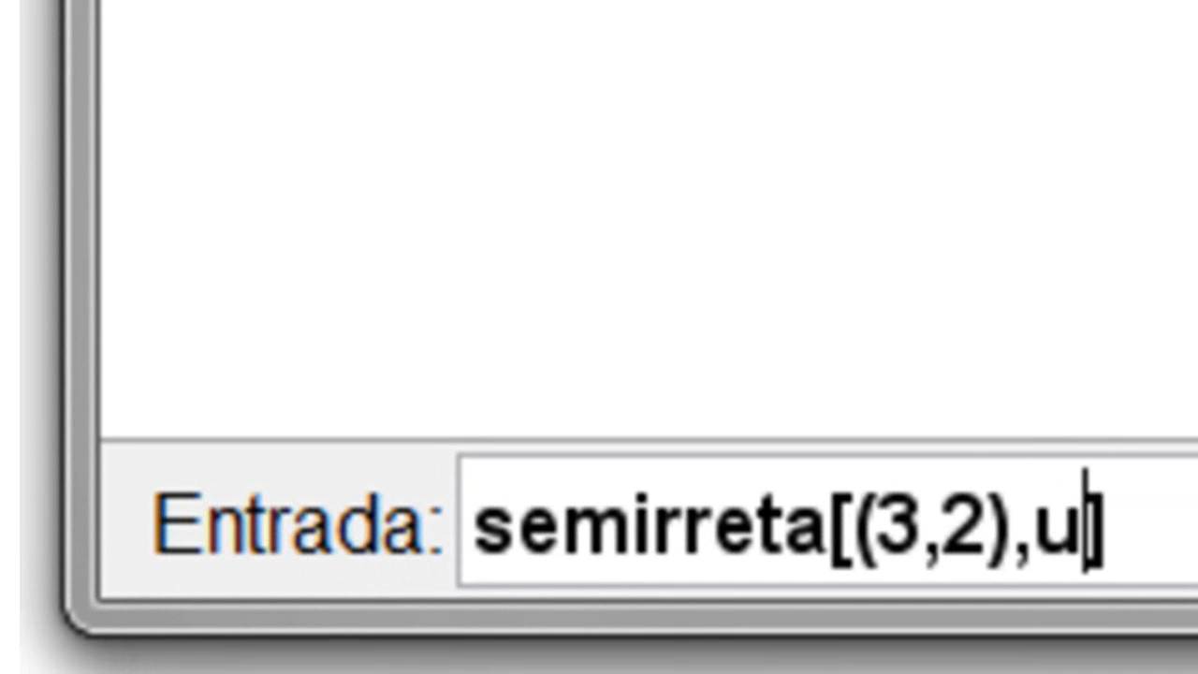
{"action": "key", "text": "Return"}
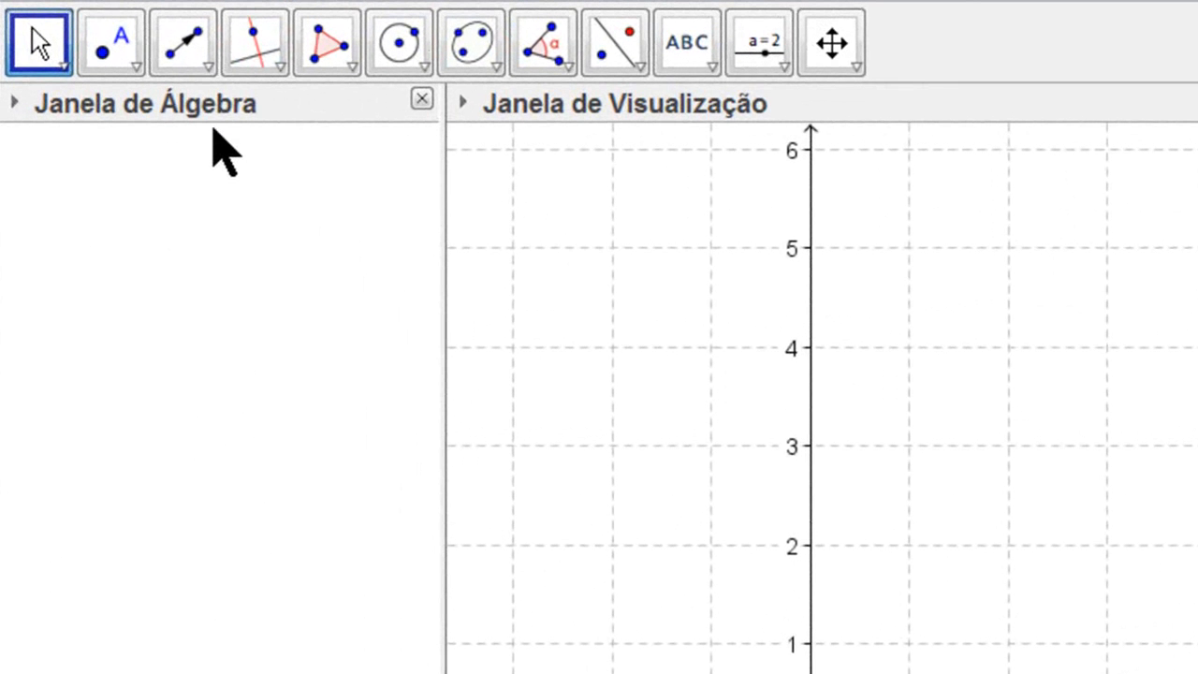
Draw an open polygonal path through (1, 3), (3, 4), (4, 1), (6, 5), (7, 3) and (10, 1).
{"action": "left_click", "coordinate": [206, 63]}
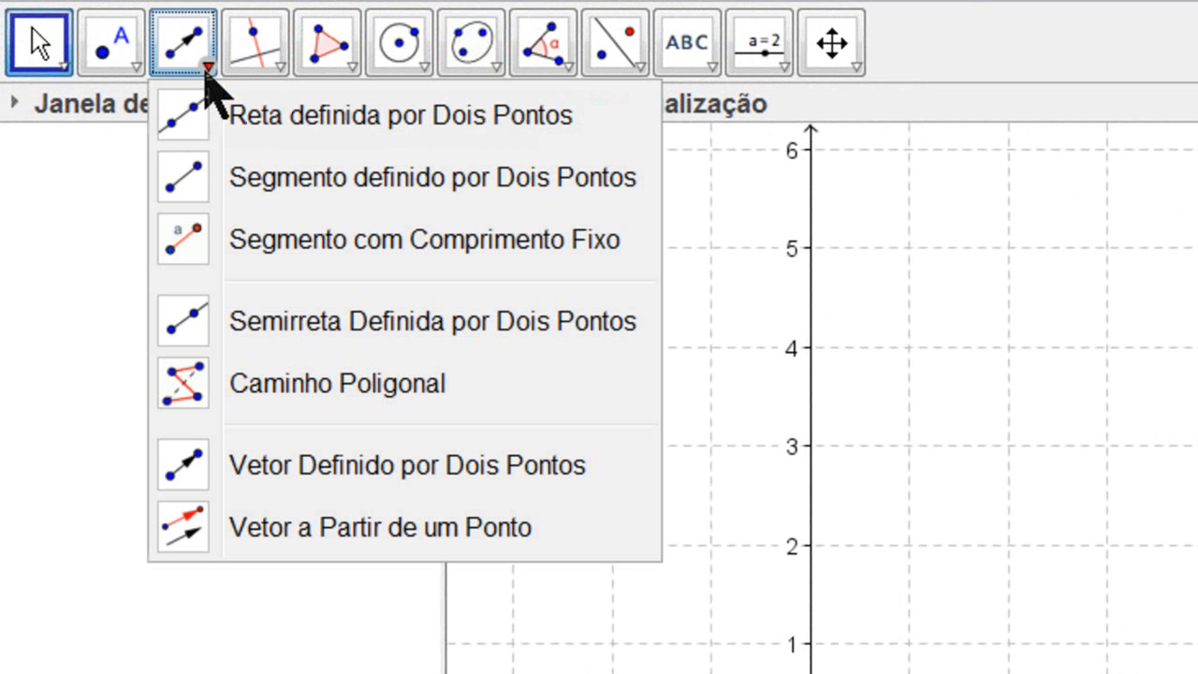
{"action": "left_click", "coordinate": [338, 393]}
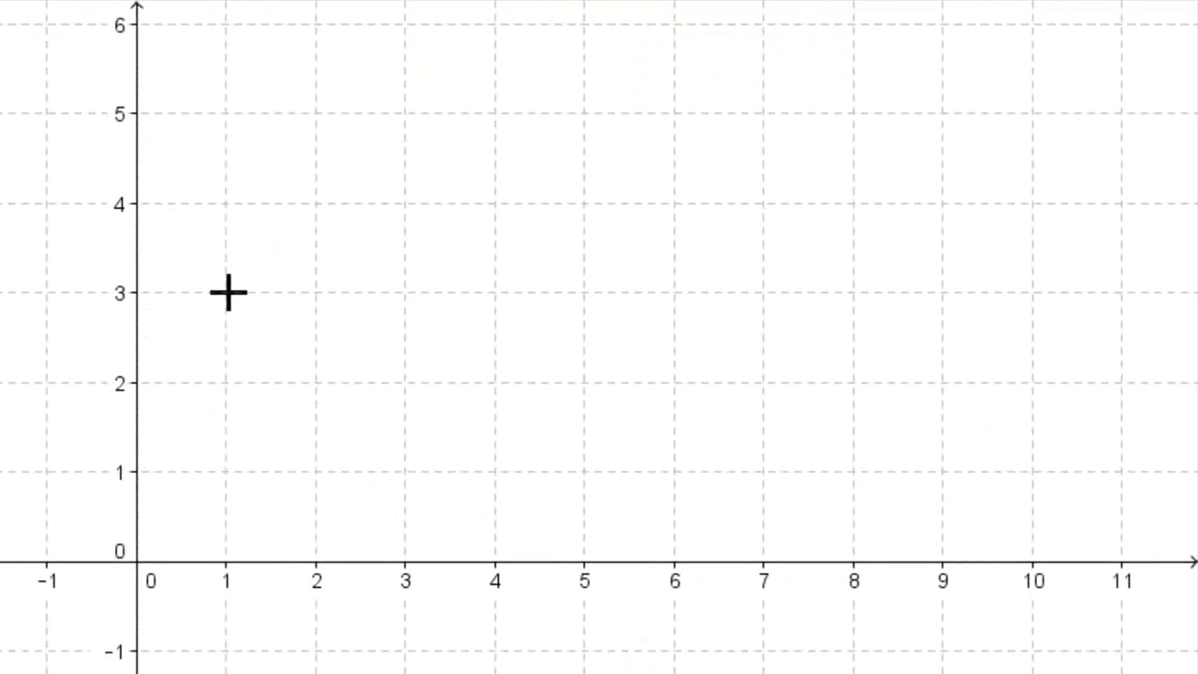
{"action": "left_click", "coordinate": [226, 293]}
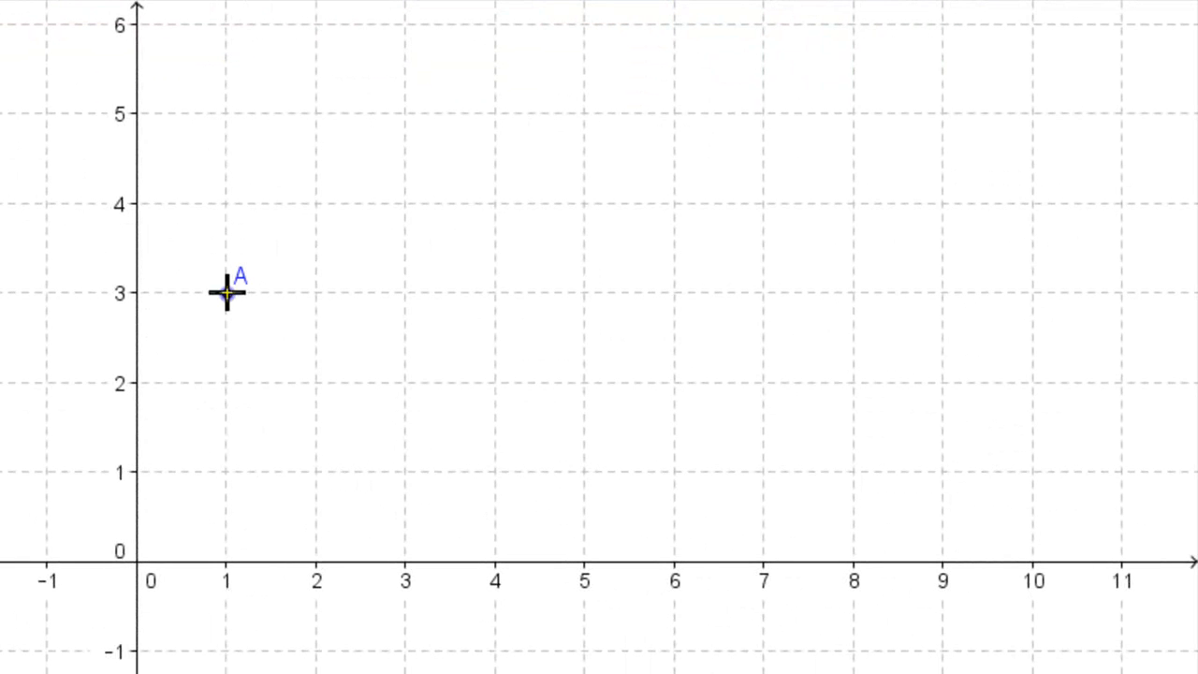
{"action": "left_click", "coordinate": [405, 203]}
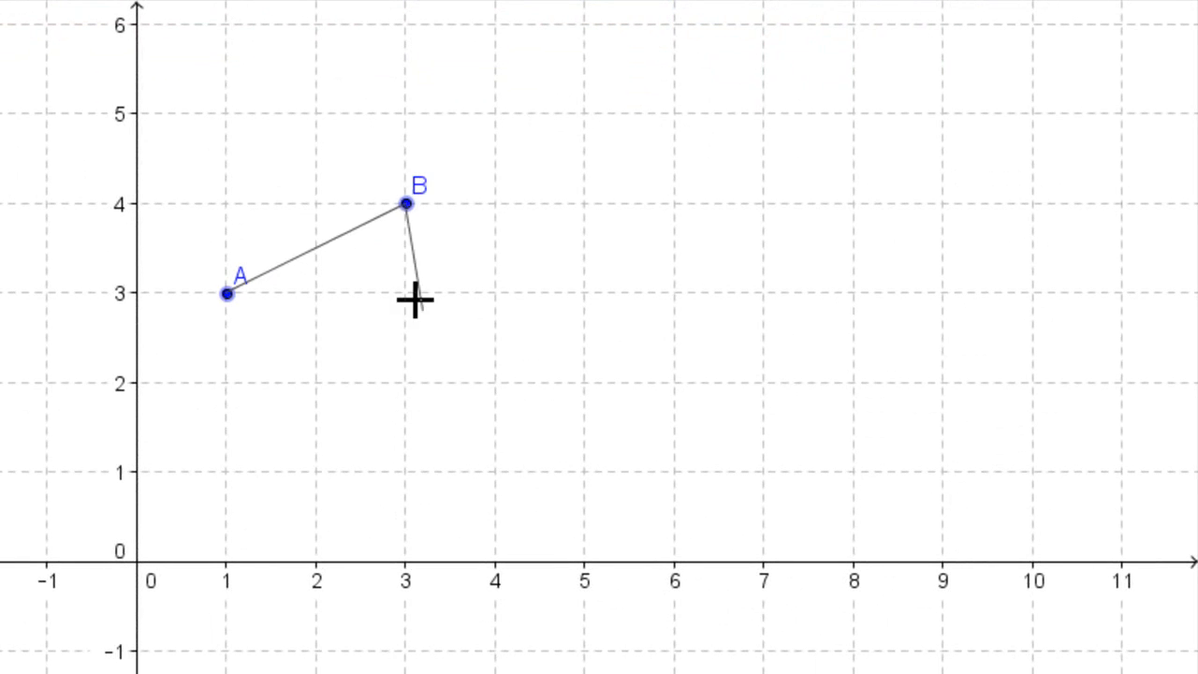
{"action": "left_click", "coordinate": [495, 472]}
{"action": "left_click", "coordinate": [674, 113]}
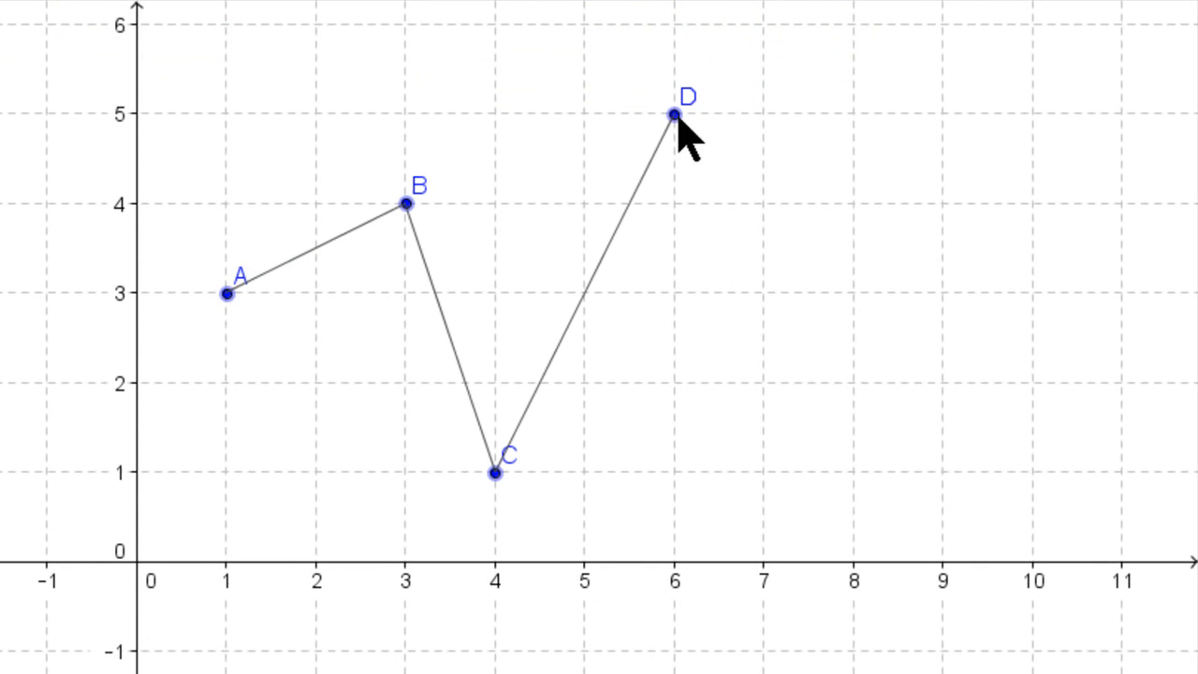
{"action": "left_click", "coordinate": [765, 293]}
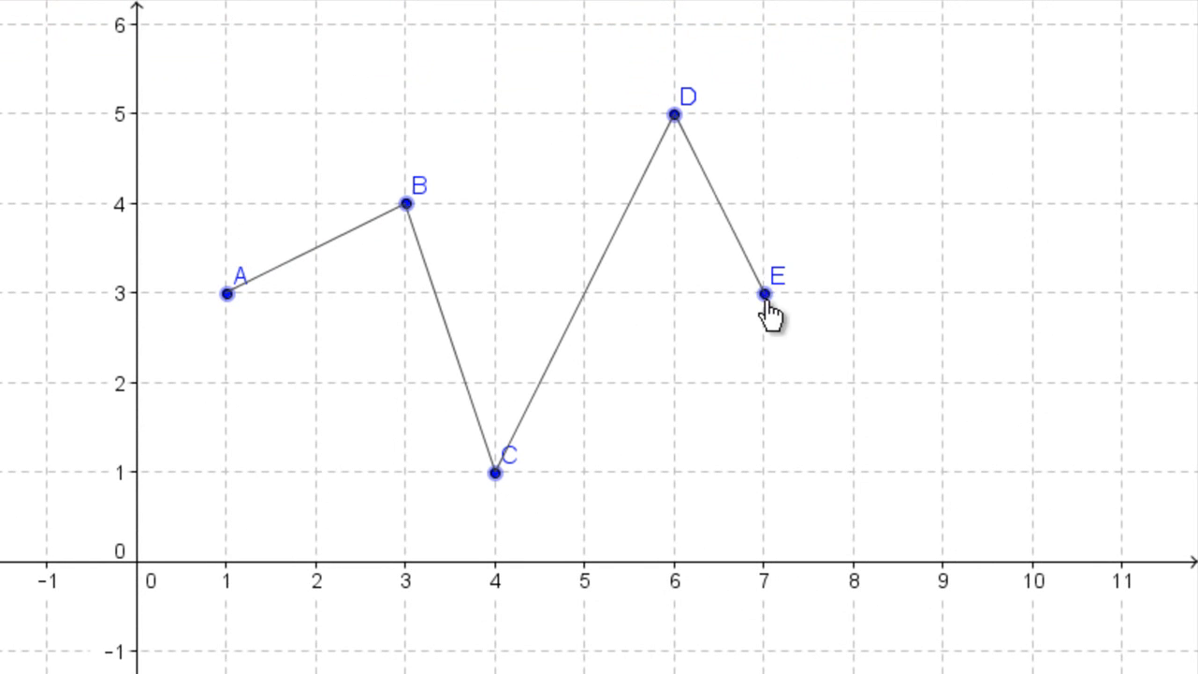
{"action": "left_click", "coordinate": [1033, 475]}
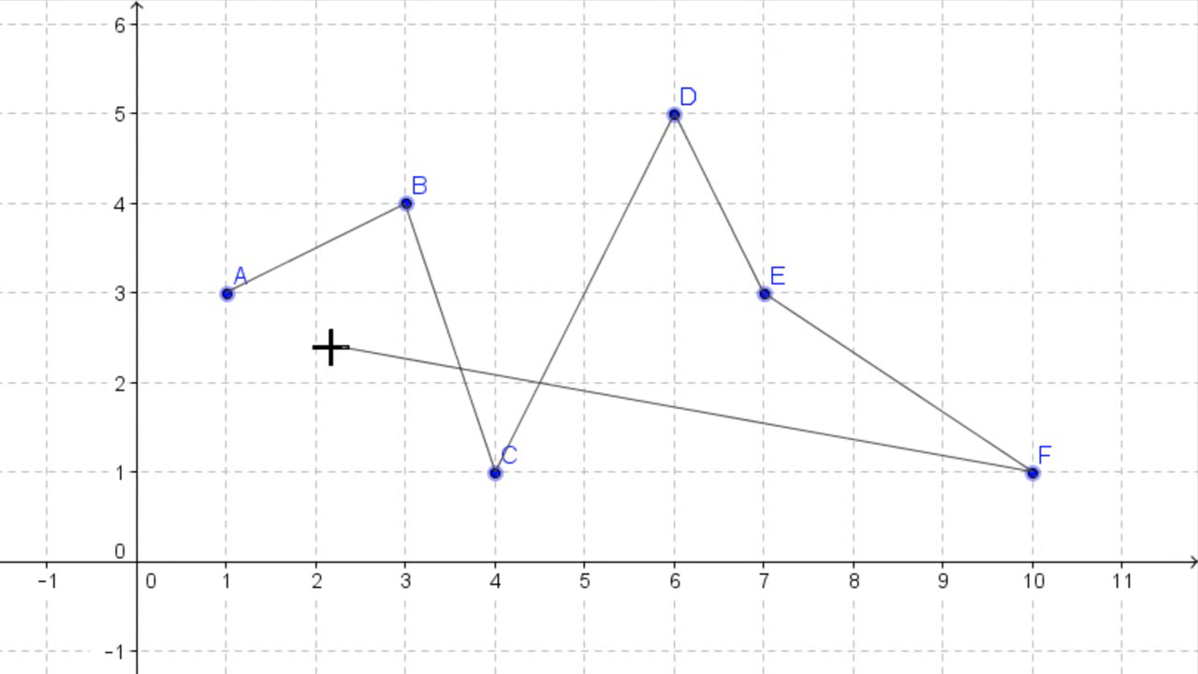
{"action": "left_click", "coordinate": [228, 294]}
{"action": "left_click", "coordinate": [230, 298]}
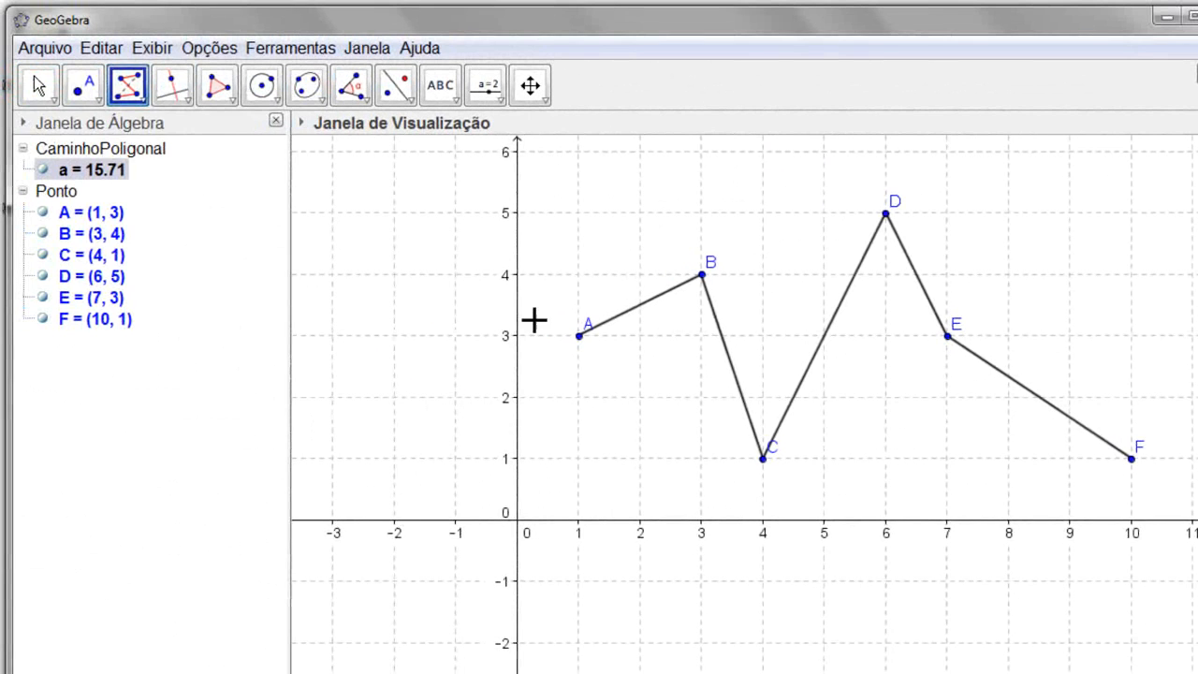
Hide the polygonal path's vertices A to F in the drawing.
{"action": "left_click", "coordinate": [34, 82]}
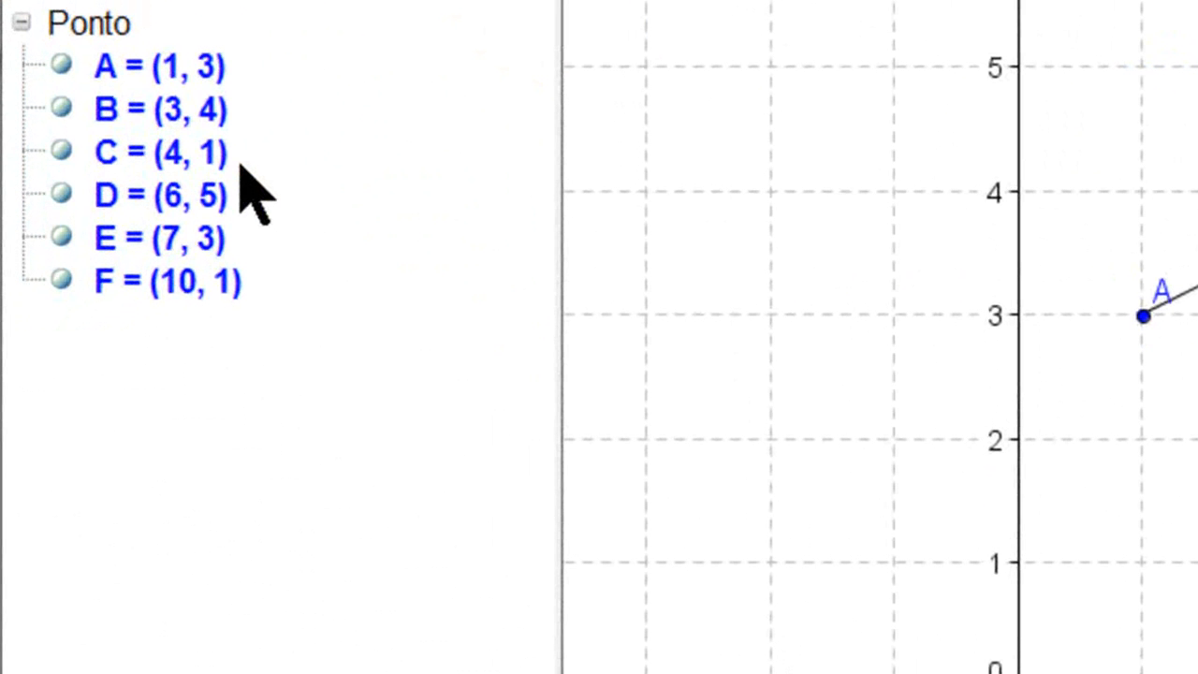
{"action": "left_click", "coordinate": [193, 77]}
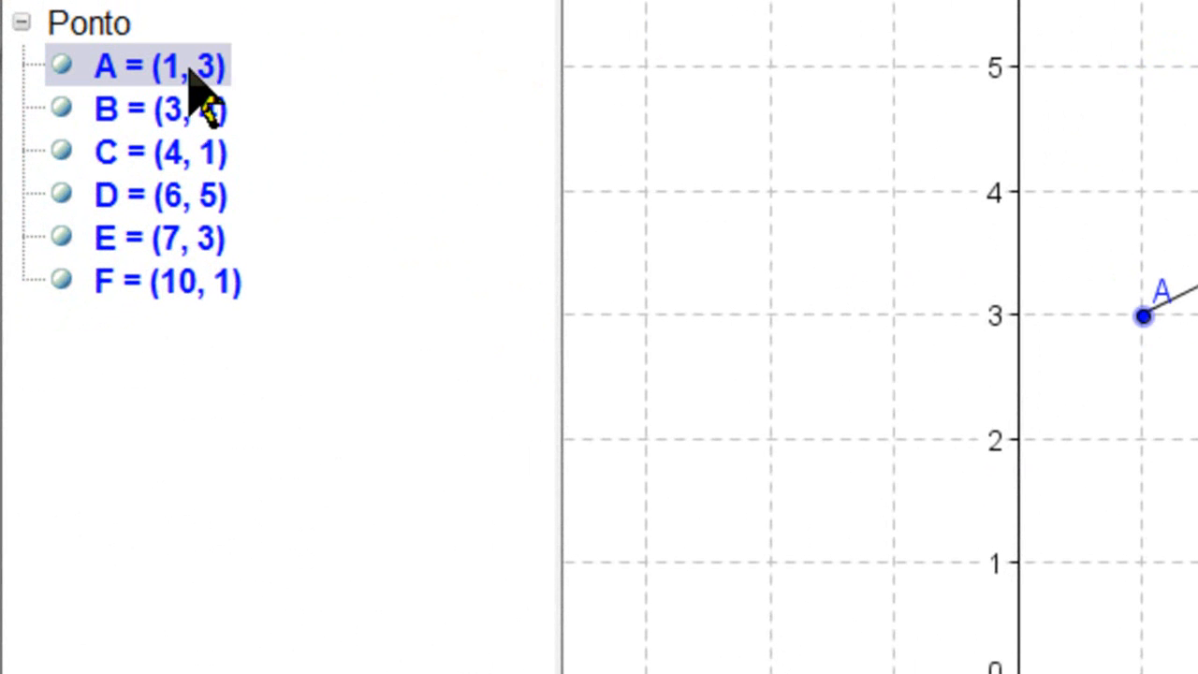
{"action": "left_click", "coordinate": [161, 292], "text": "shift"}
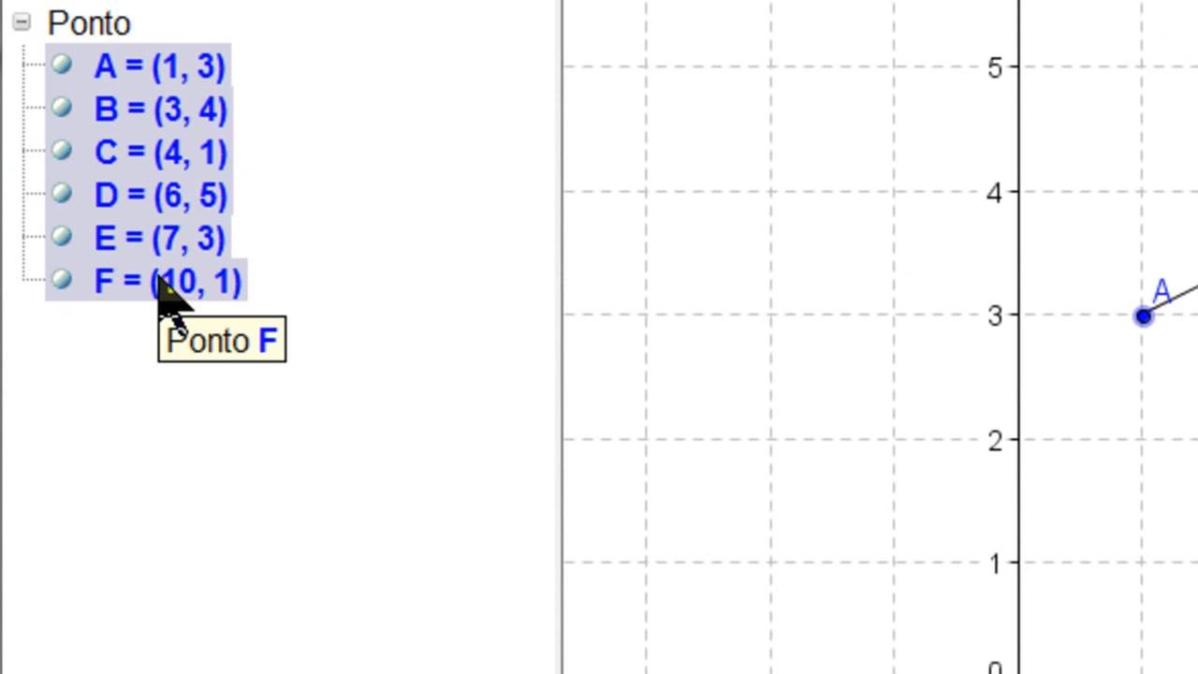
{"action": "right_click", "coordinate": [134, 236]}
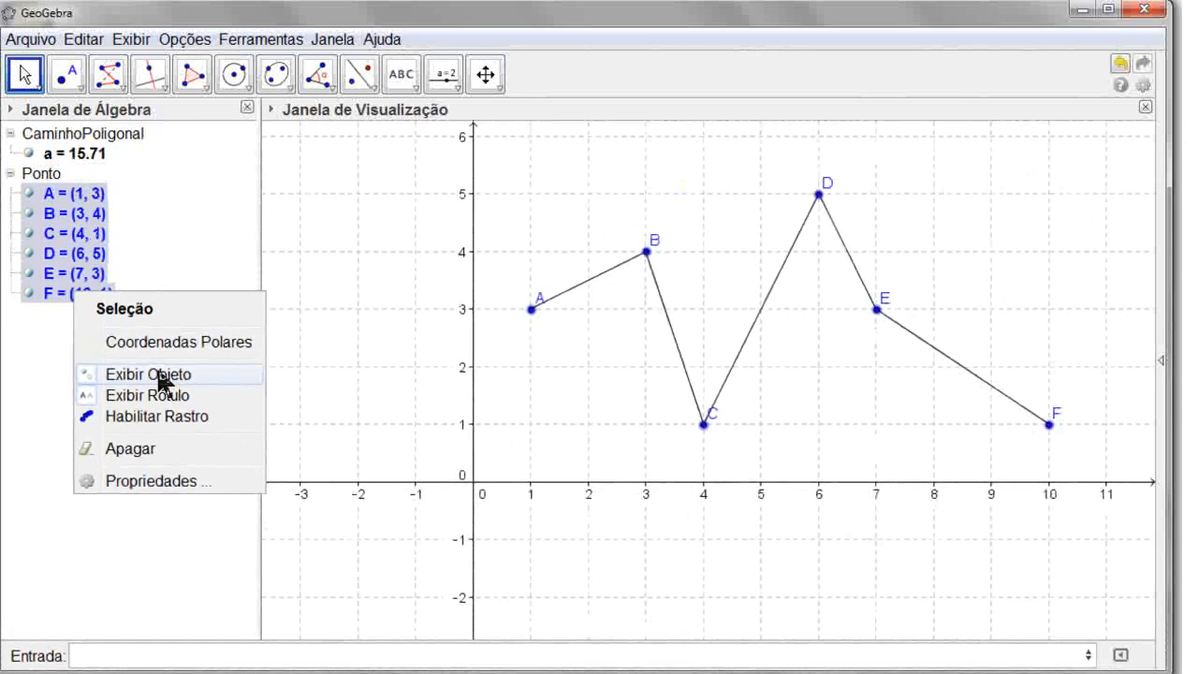
{"action": "left_click", "coordinate": [161, 376]}
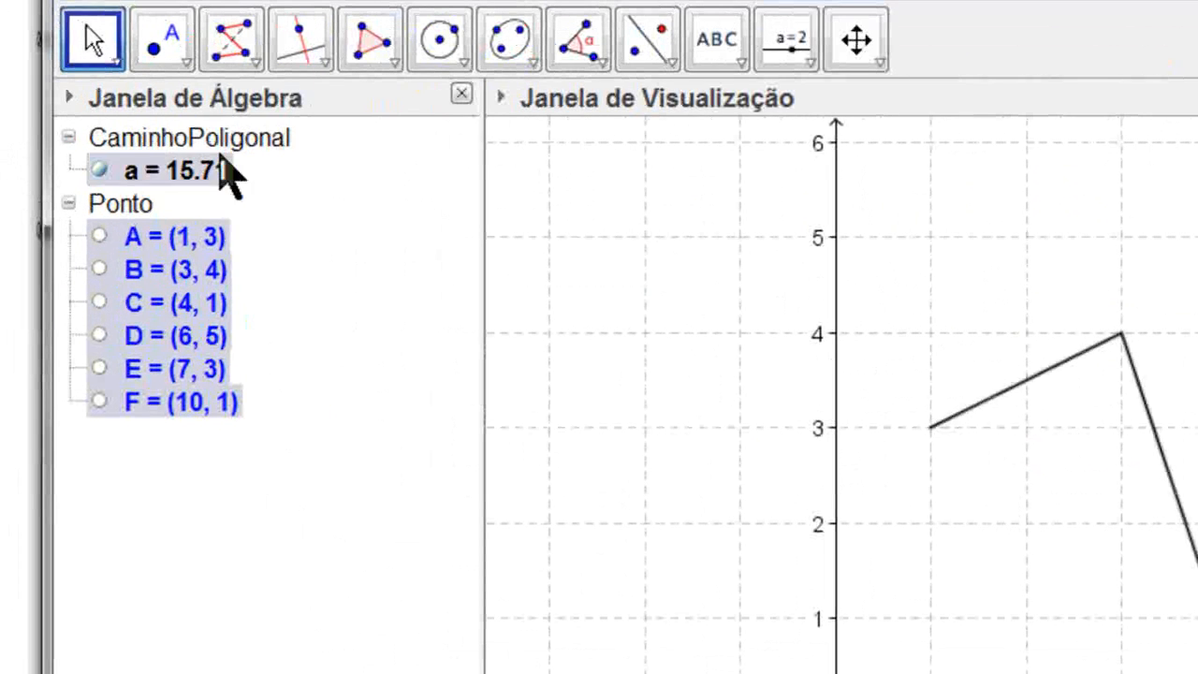
Place a point attached to the polygonal path on its first segment, at about (1.73, 3.36).
{"action": "left_click", "coordinate": [187, 65]}
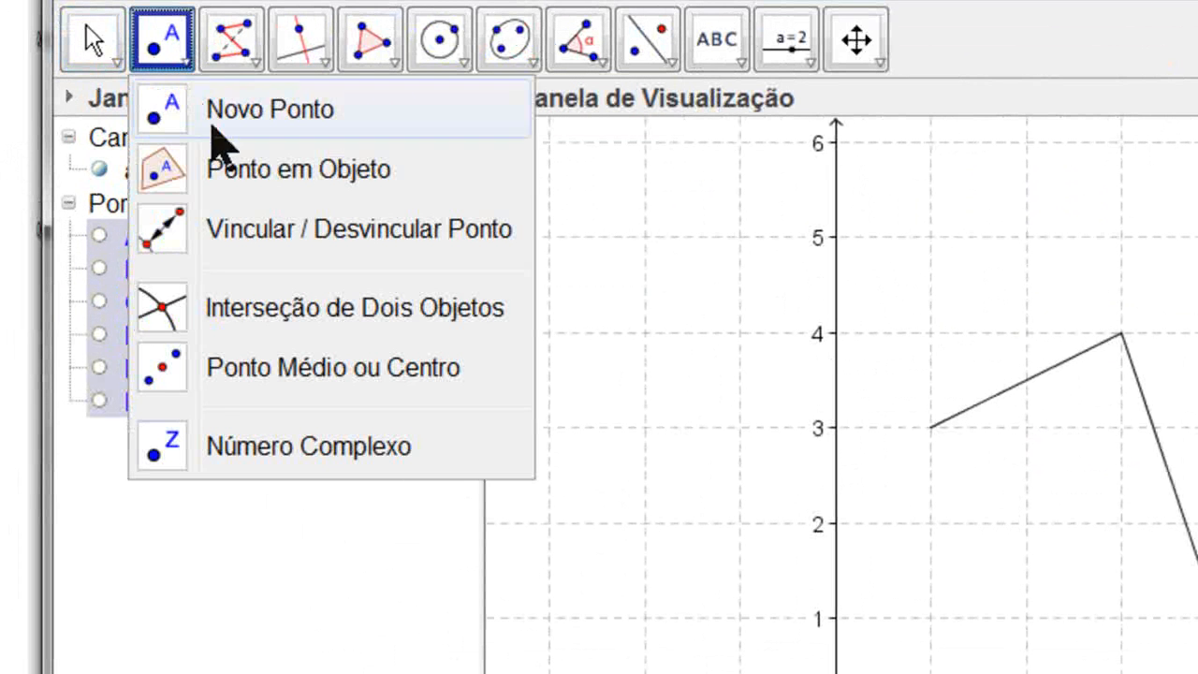
{"action": "left_click", "coordinate": [257, 170]}
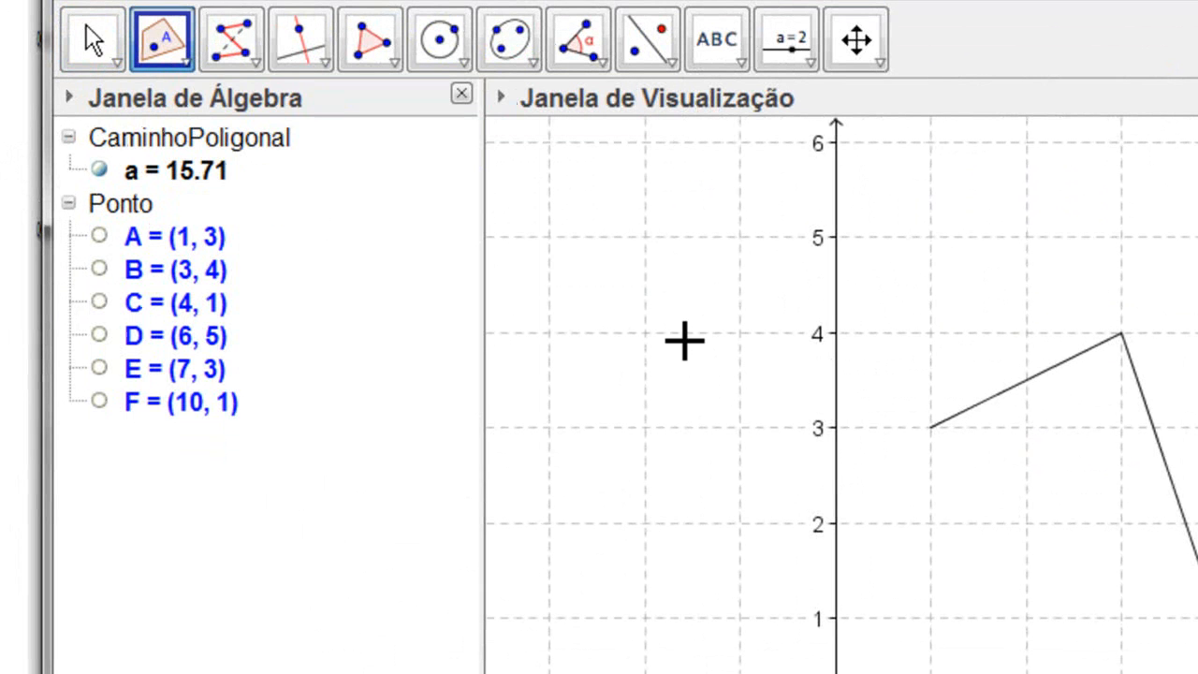
{"action": "left_click", "coordinate": [1000, 394]}
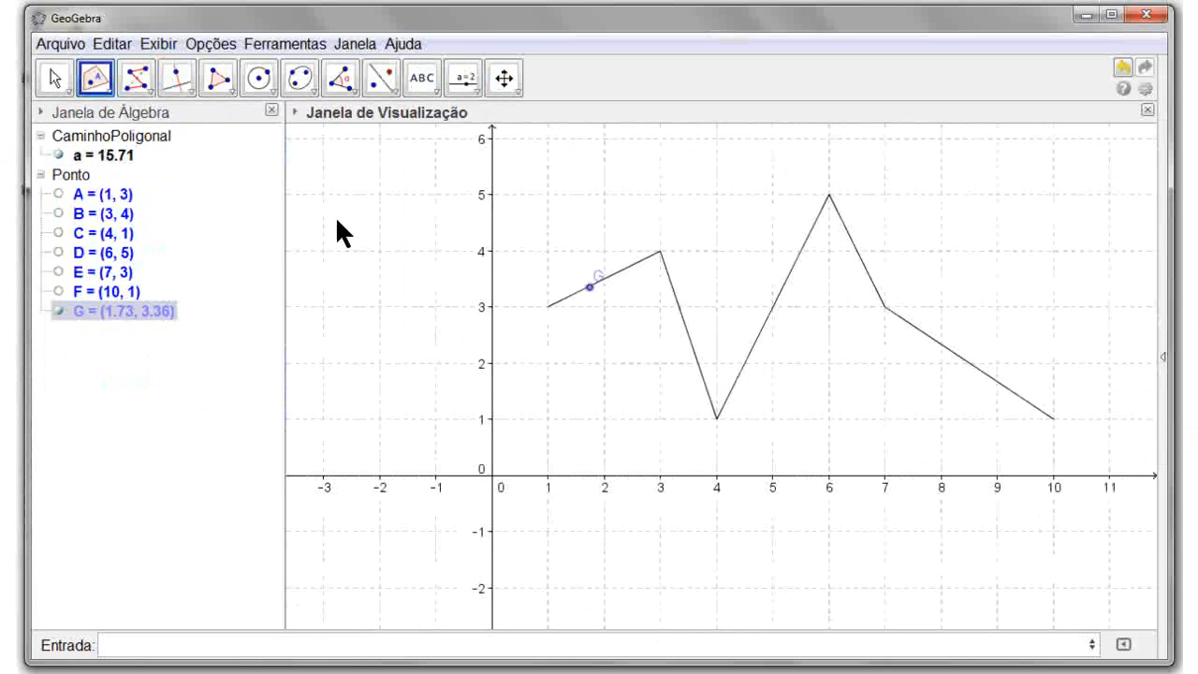
Hide the label of point G on the polygonal path.
{"action": "left_click", "coordinate": [56, 80]}
{"action": "left_click", "coordinate": [588, 286]}
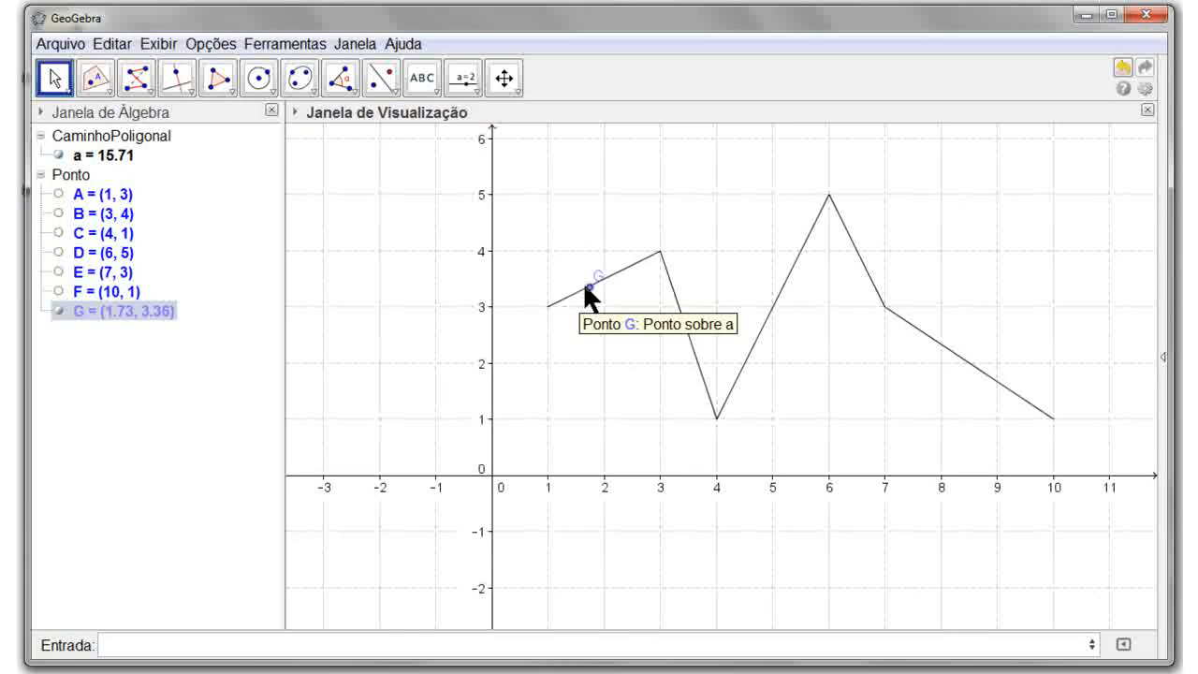
{"action": "right_click", "coordinate": [589, 284]}
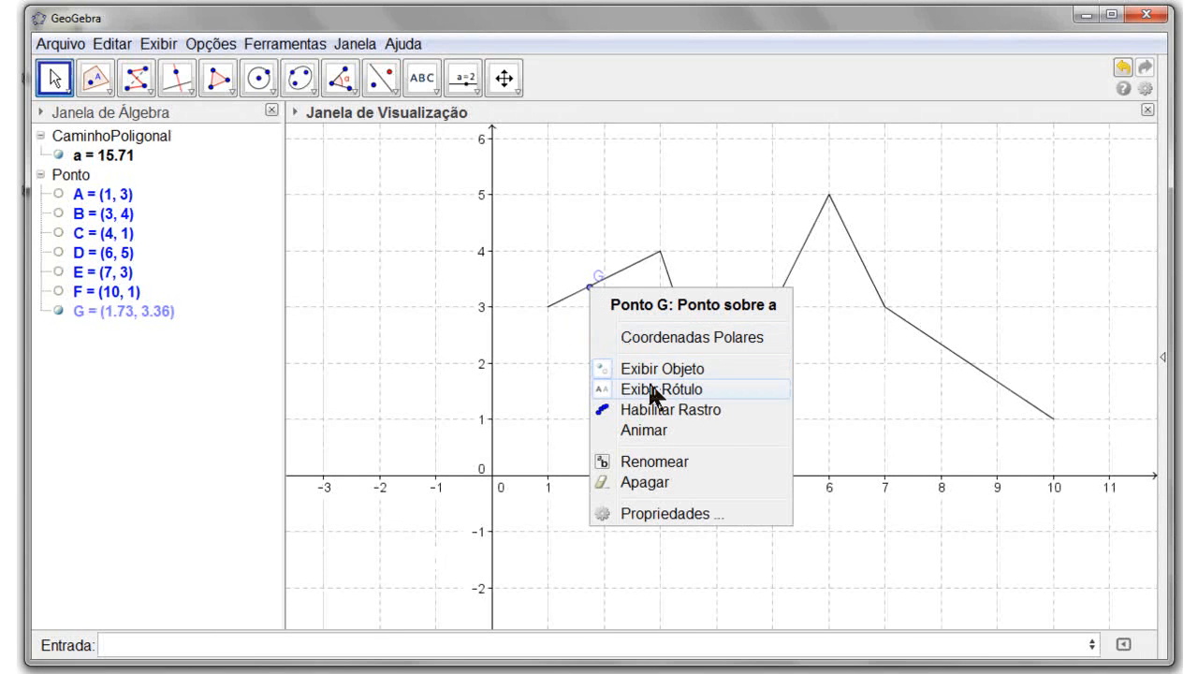
{"action": "left_click", "coordinate": [650, 389]}
{"action": "left_click", "coordinate": [591, 288]}
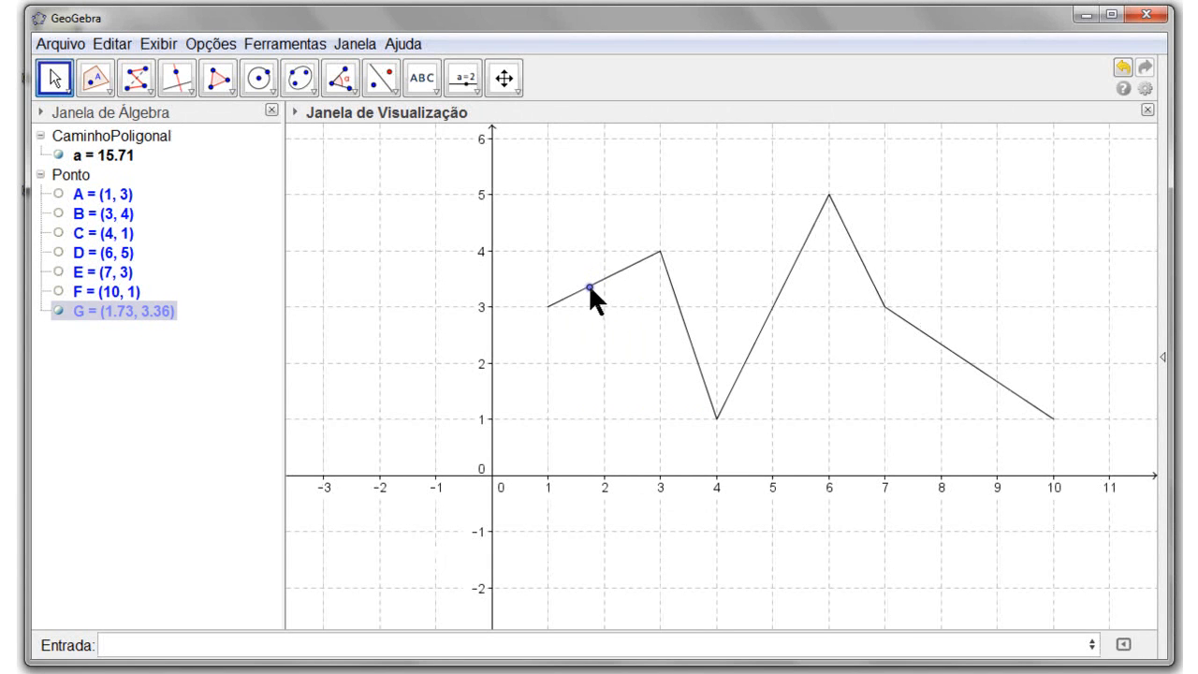
Set point G's size to 5 and its colour to red (255, 0, 51).
{"action": "right_click", "coordinate": [588, 285]}
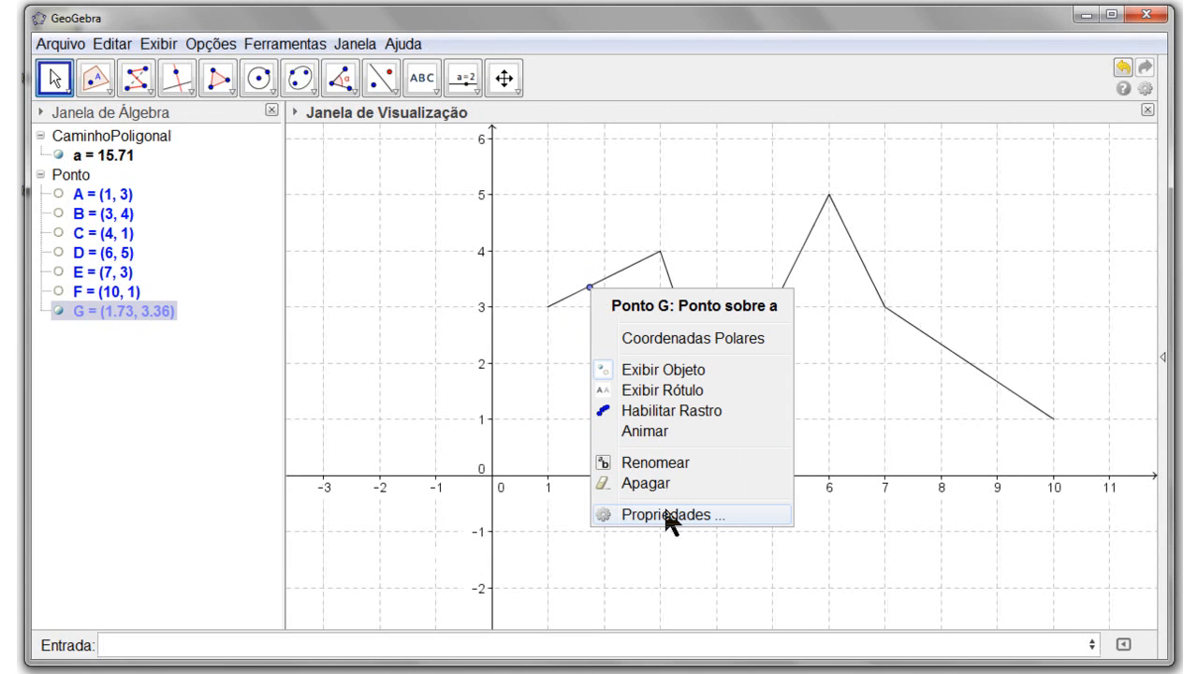
{"action": "left_click", "coordinate": [668, 515]}
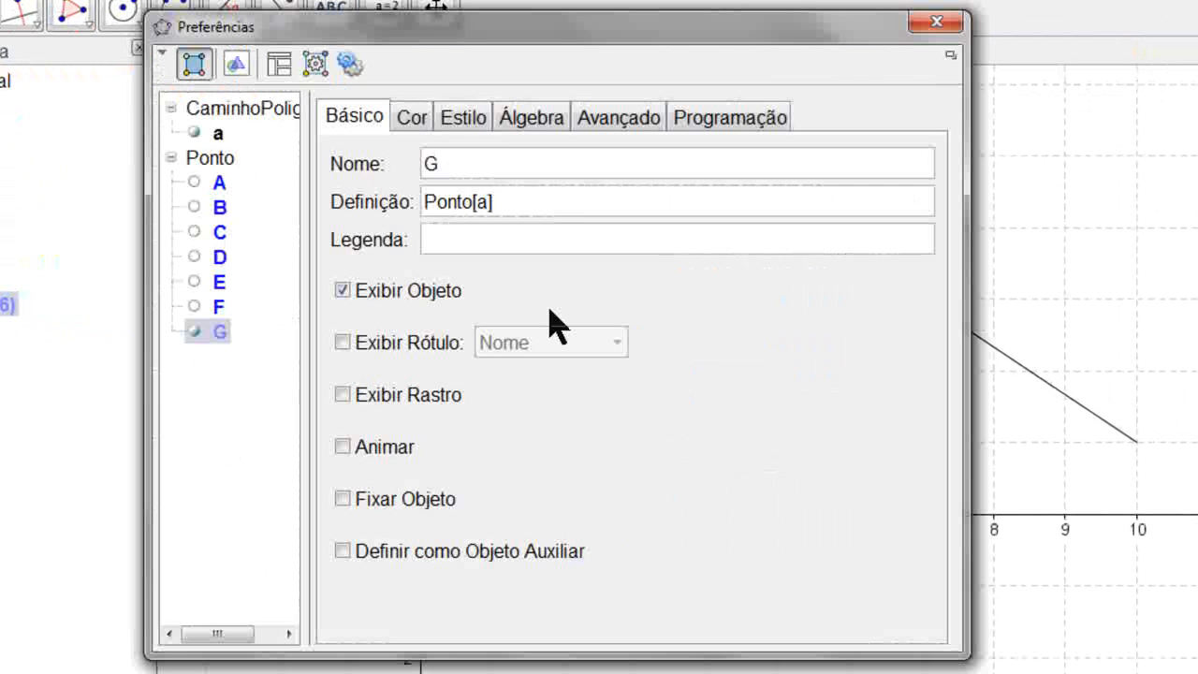
{"action": "left_click", "coordinate": [473, 120]}
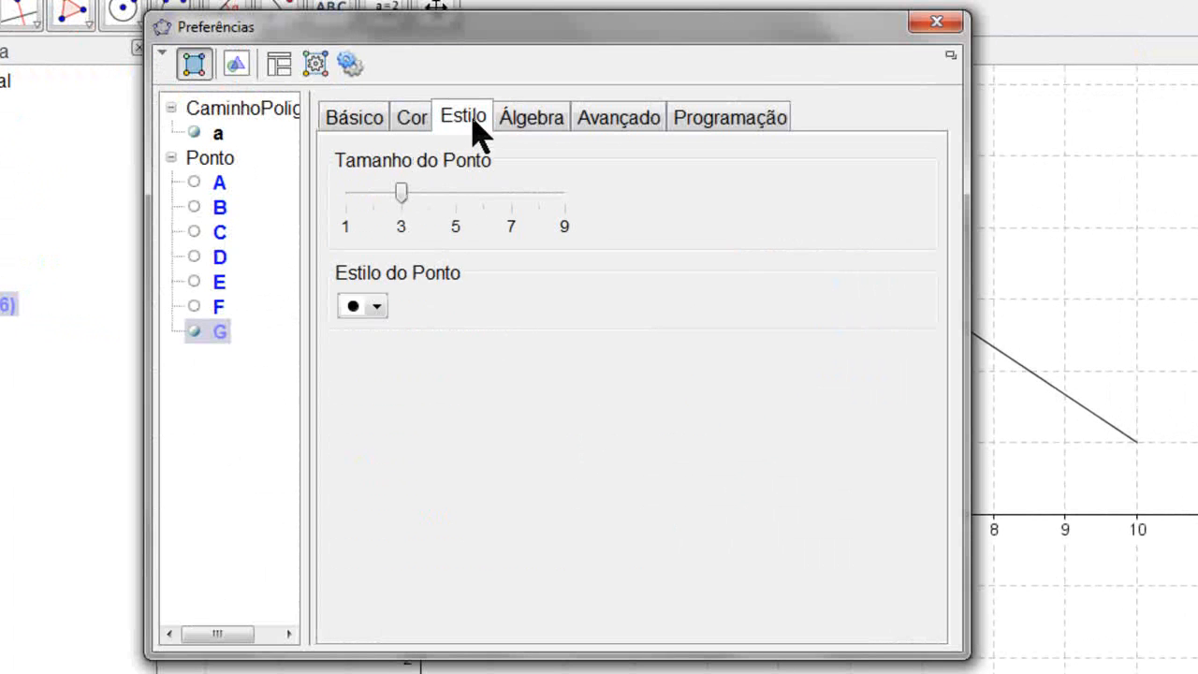
{"action": "left_click", "coordinate": [456, 194]}
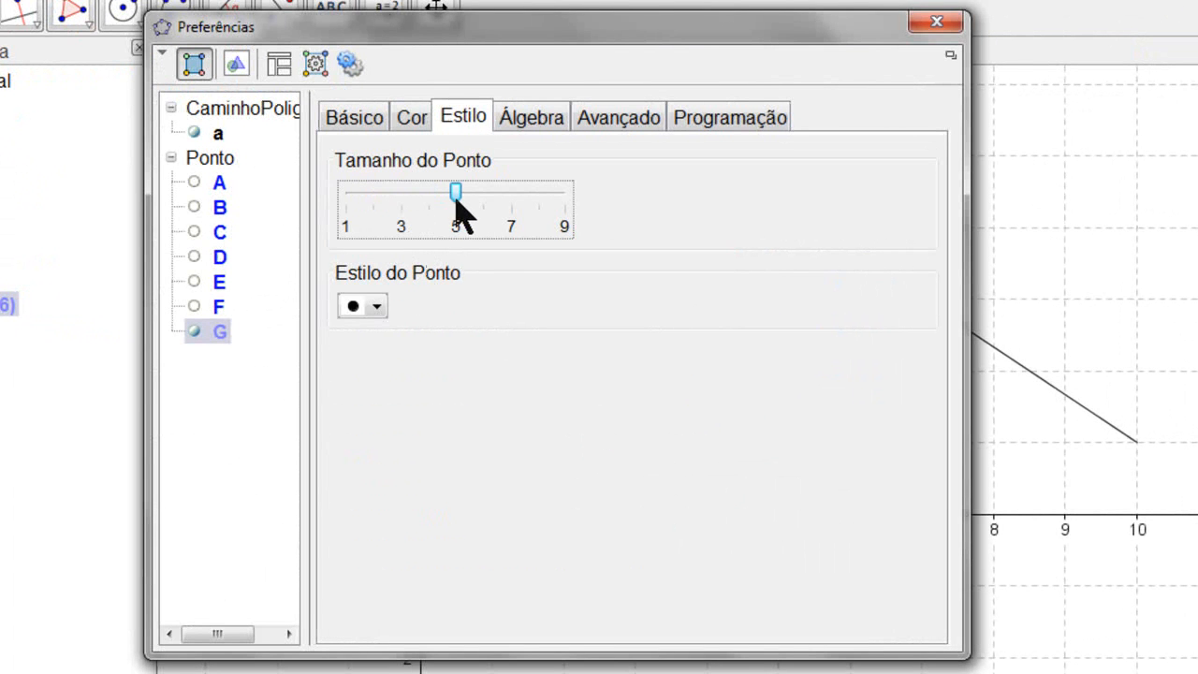
{"action": "left_click", "coordinate": [428, 120]}
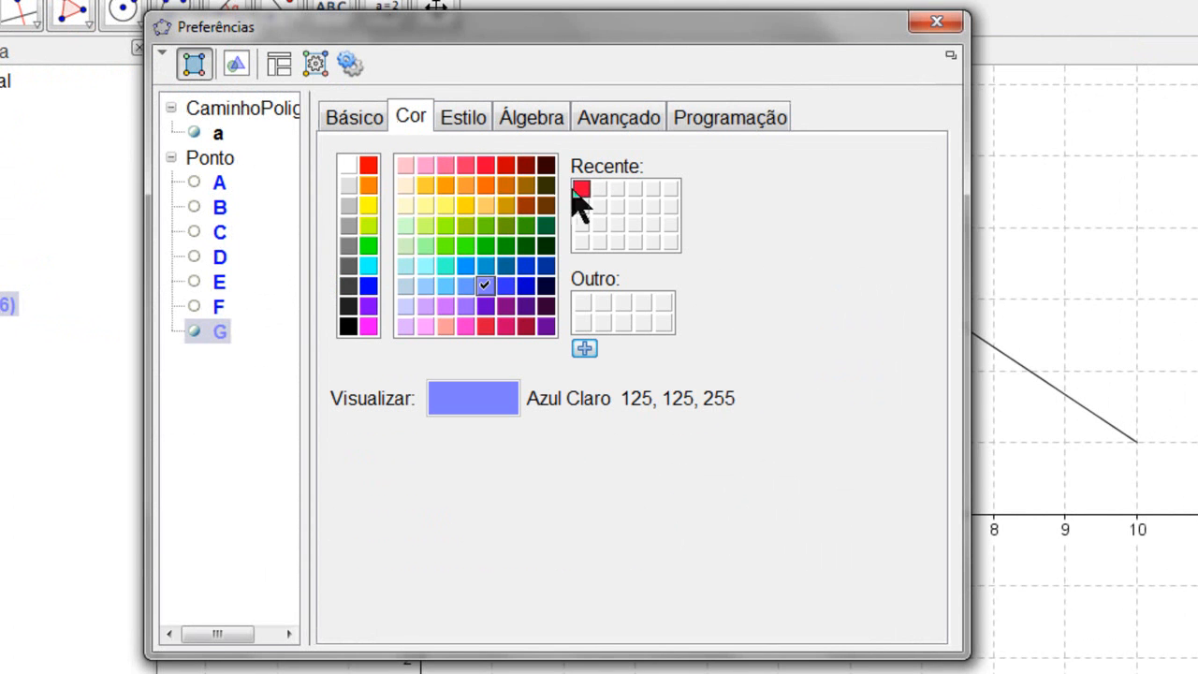
{"action": "left_click", "coordinate": [485, 169]}
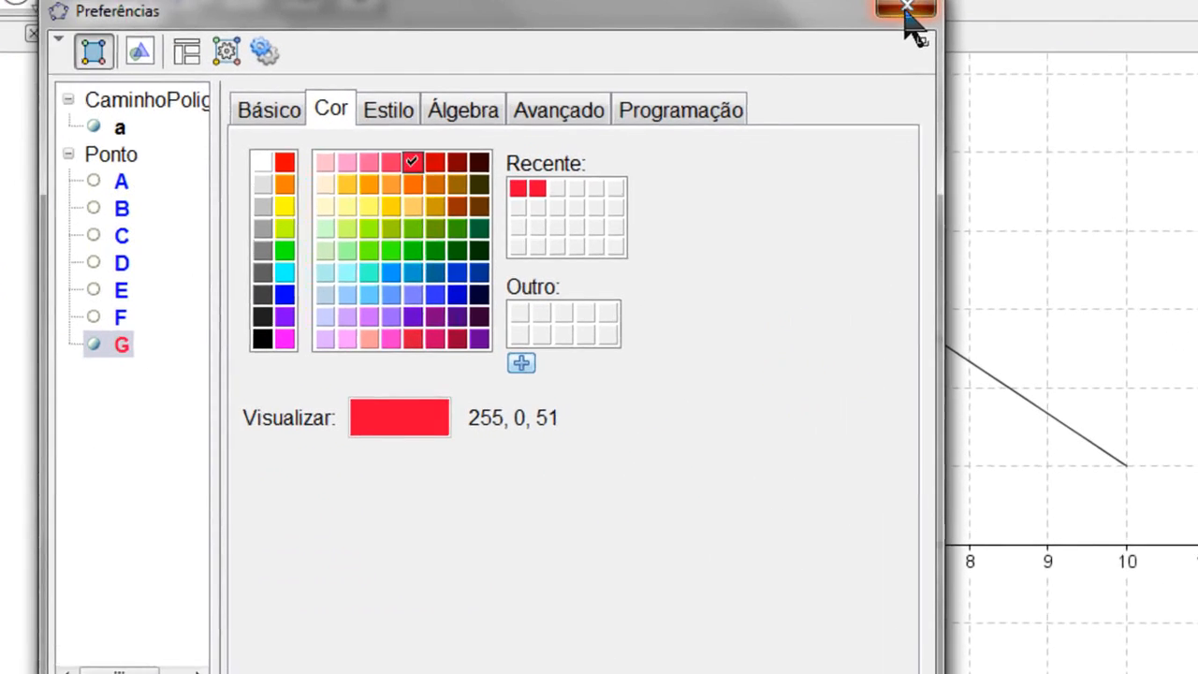
{"action": "left_click", "coordinate": [906, 11]}
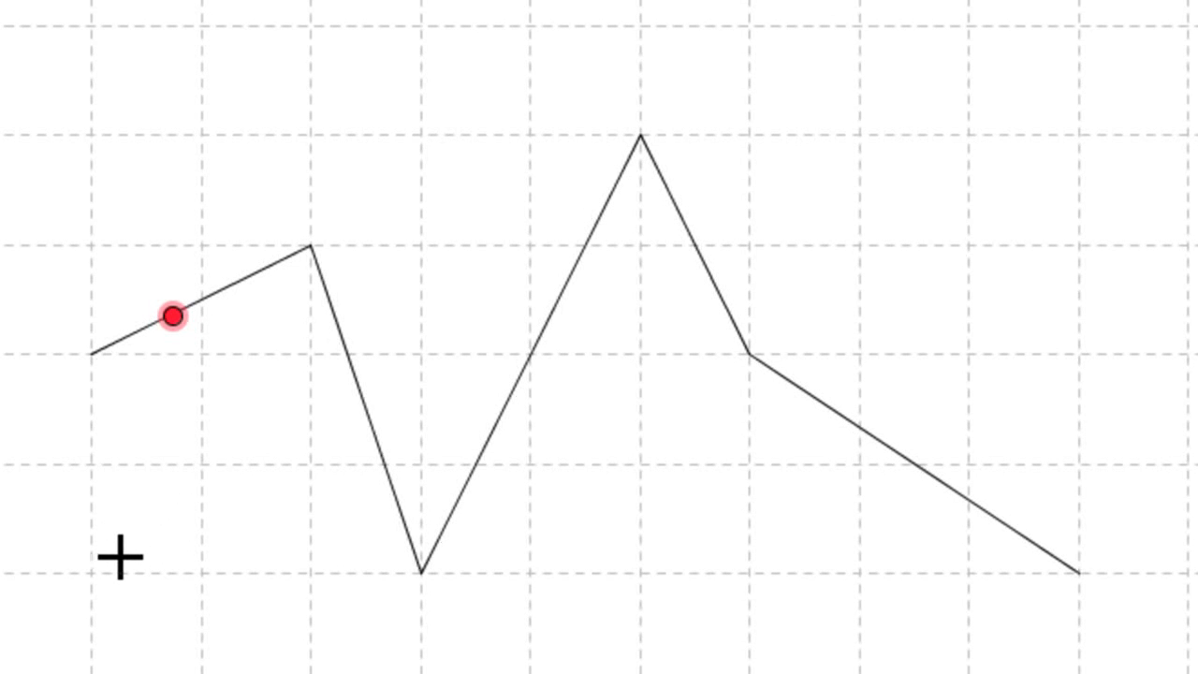
Animate point G along the polygonal path.
{"action": "right_click", "coordinate": [172, 323]}
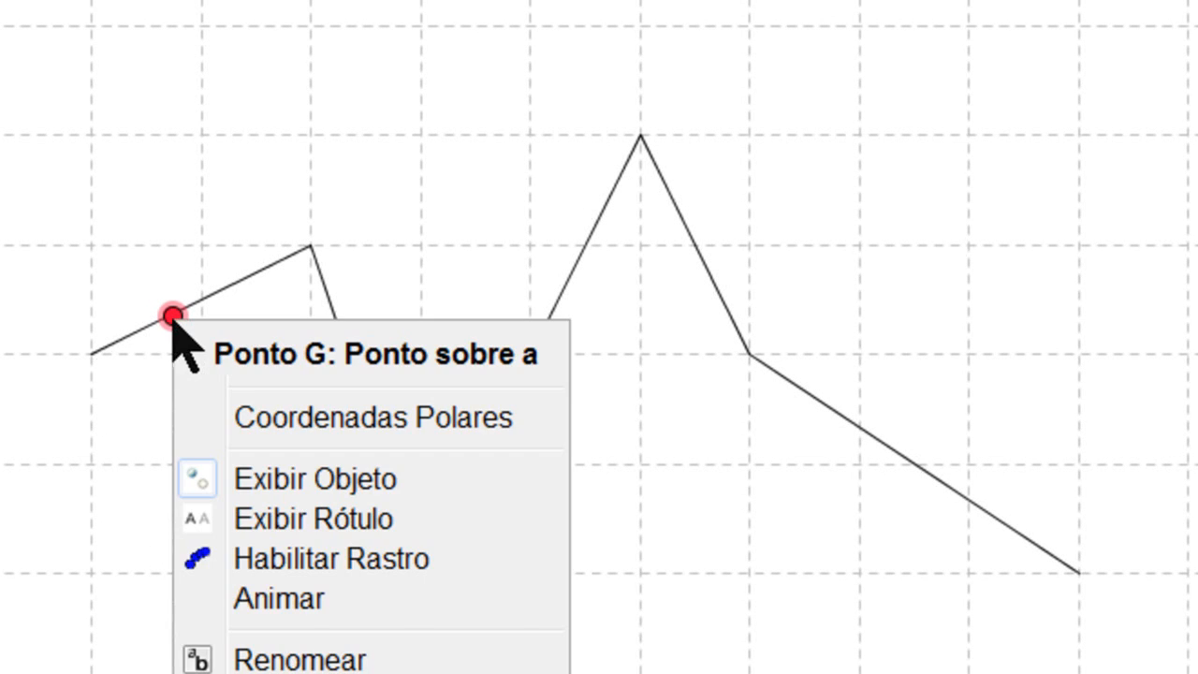
{"action": "left_click", "coordinate": [277, 600]}
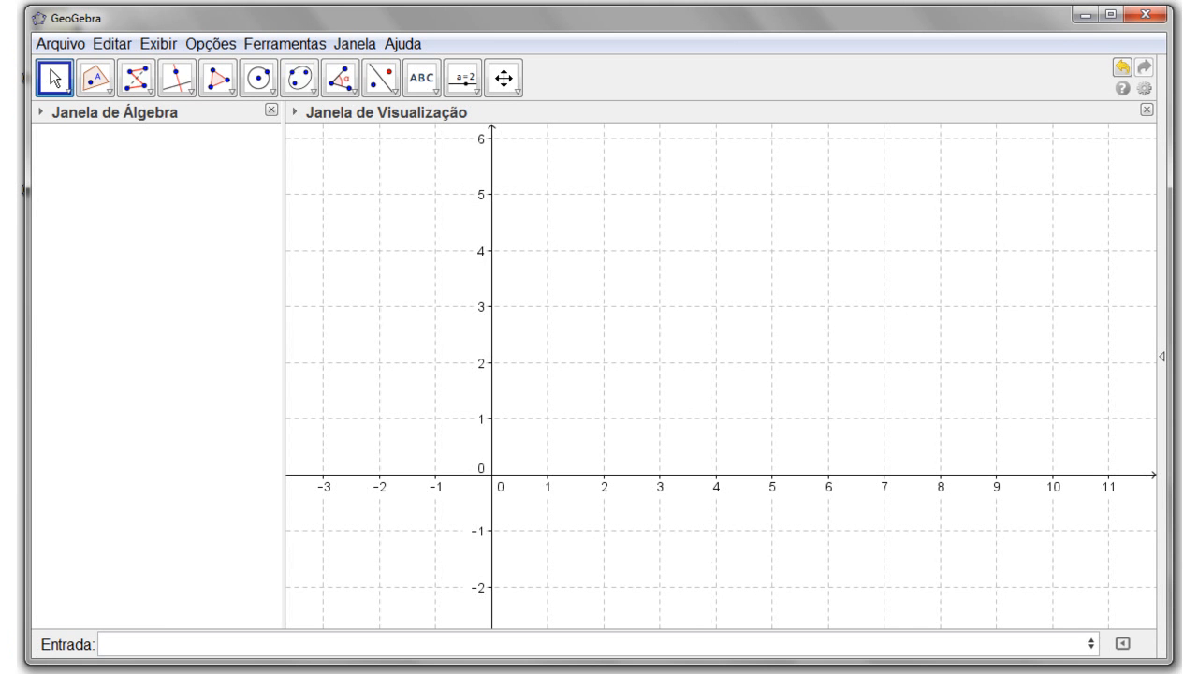
Define the point list L = {(1, 2), (2, 4), (3, 2), (4, 1), (6, 5), (10, 2)} with a typed command.
{"action": "left_click", "coordinate": [393, 643]}
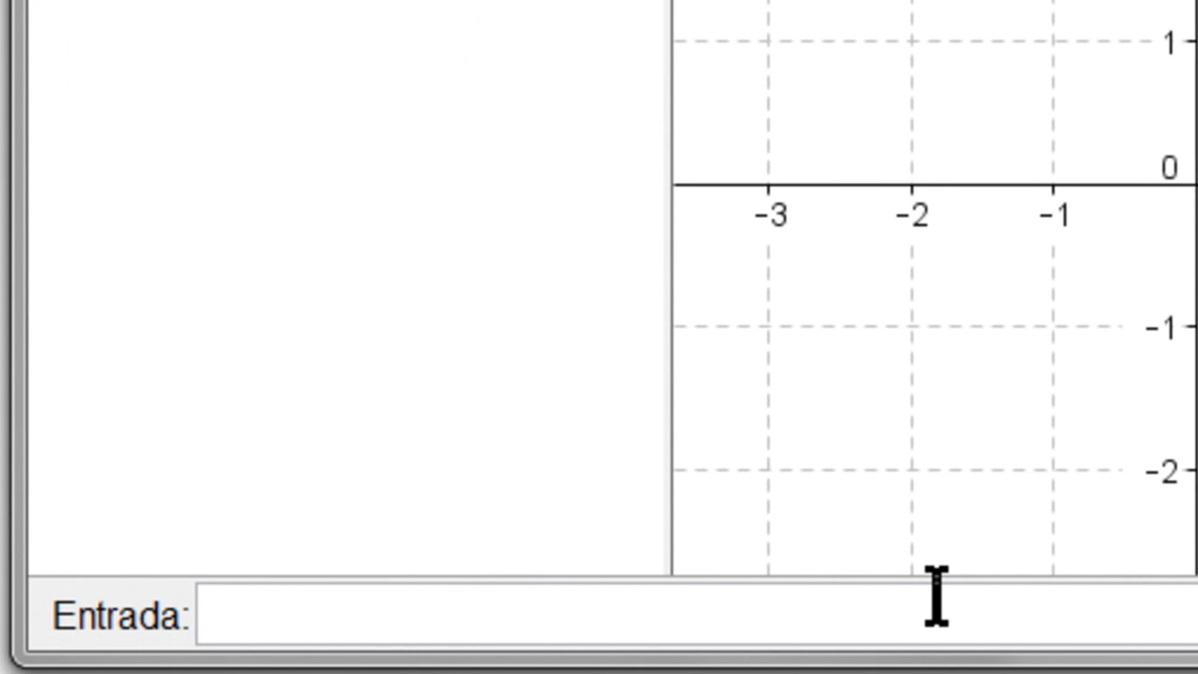
{"action": "type", "text": "L = {(1, 2), (2, 4), (3, 2), (4, 1), (6, 5), (10, 2)}"}
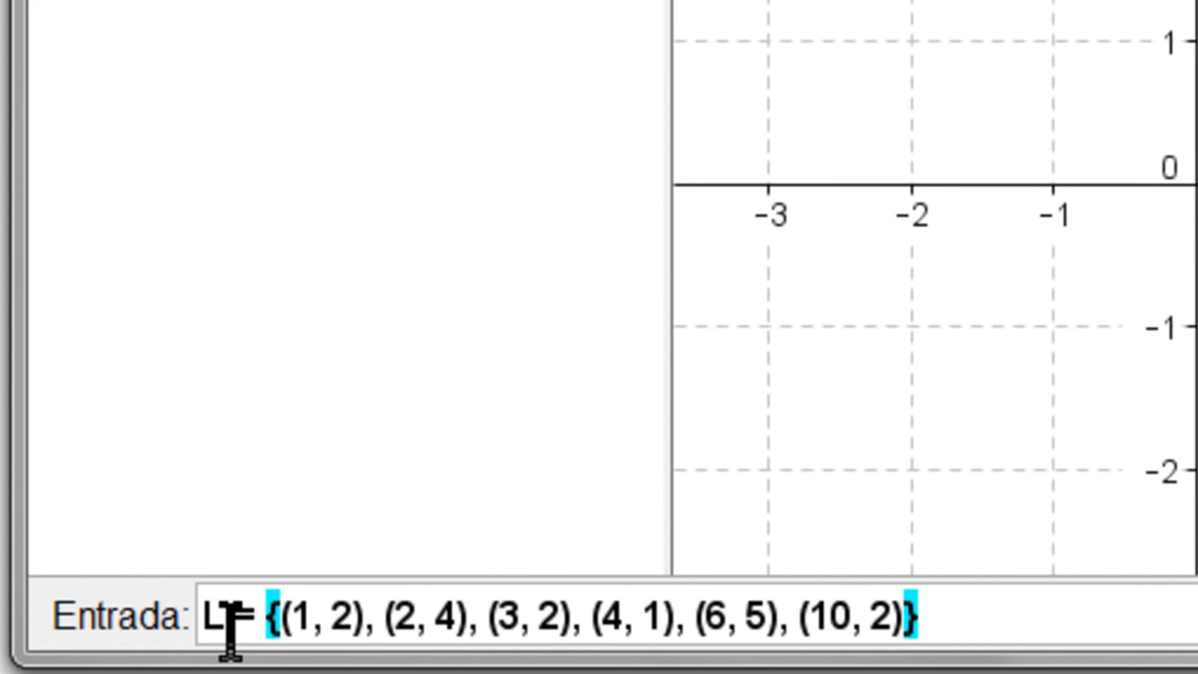
{"action": "left_click_drag", "start_coordinate": [230, 623], "coordinate": [204, 621]}
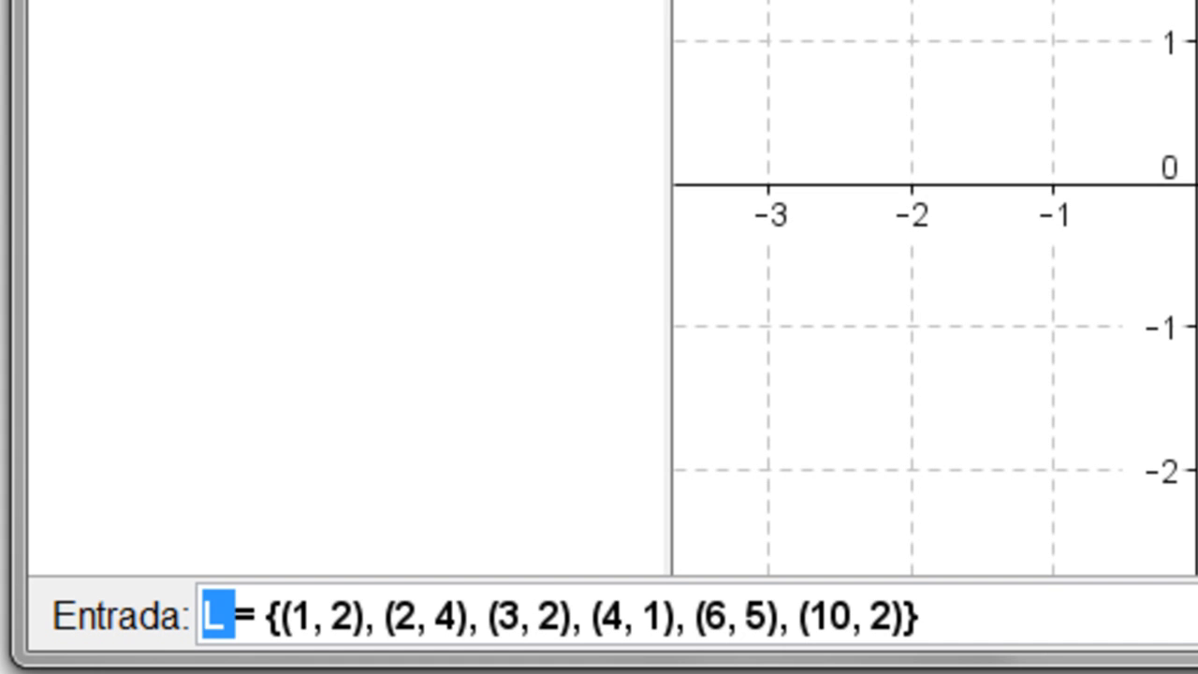
{"action": "left_click", "coordinate": [920, 616]}
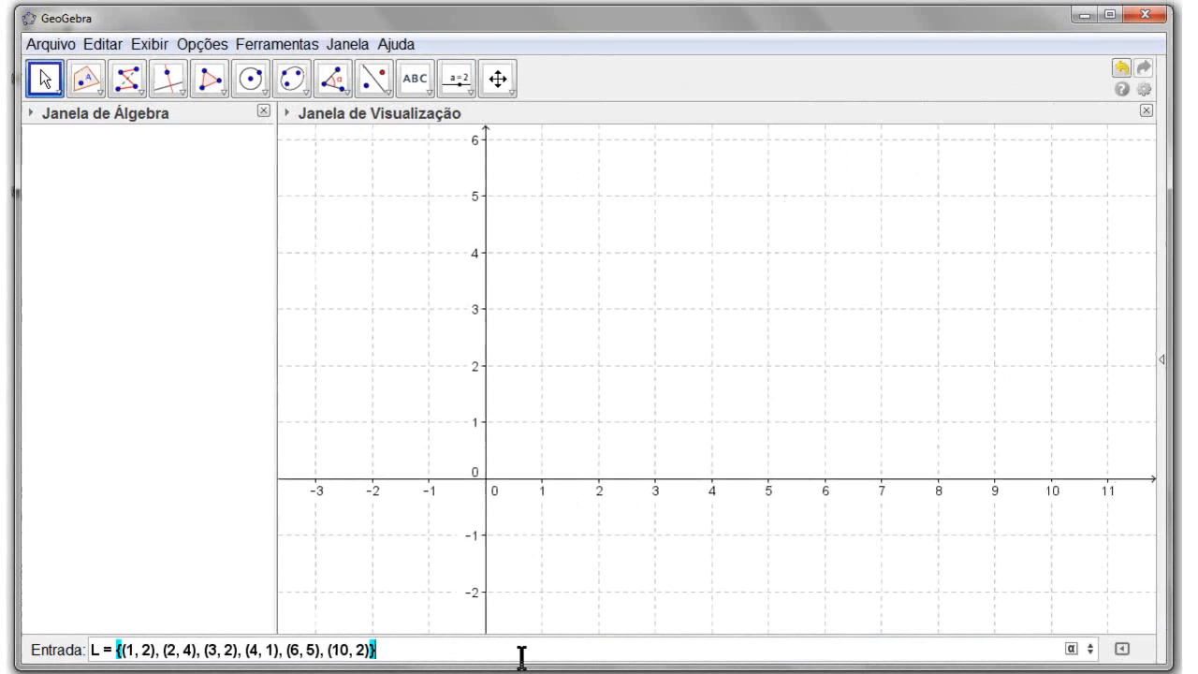
{"action": "key", "text": "Return"}
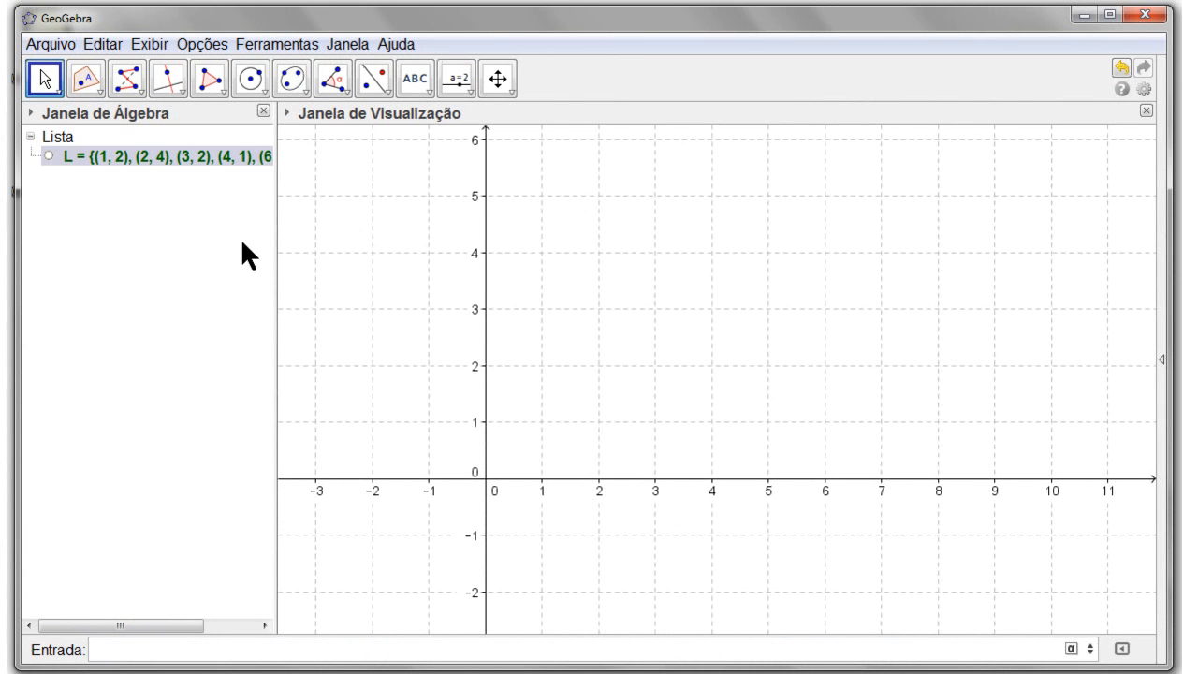
Widen the algebra view slightly, then show list L's points in the graphics view and hide them again.
{"action": "mouse_move", "coordinate": [345, 286]}
{"action": "left_mouse_down"}
{"action": "mouse_move", "coordinate": [366, 293]}
{"action": "mouse_move", "coordinate": [342, 288]}
{"action": "mouse_move", "coordinate": [356, 288]}
{"action": "left_mouse_up"}
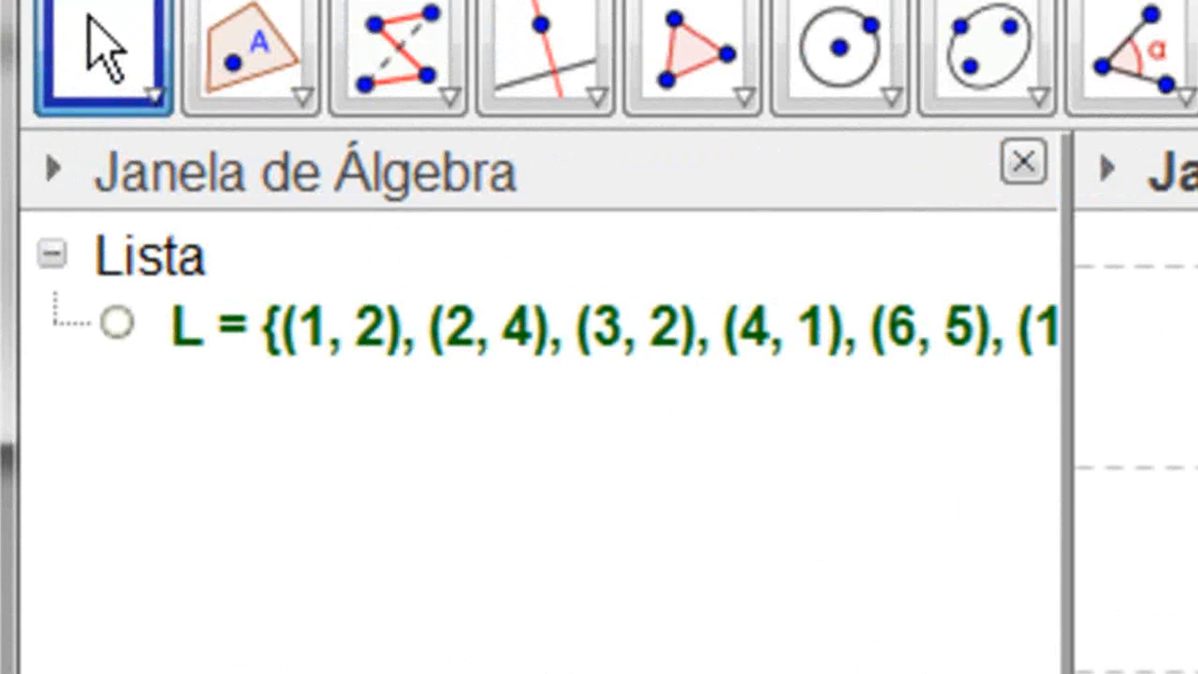
{"action": "left_click", "coordinate": [122, 327]}
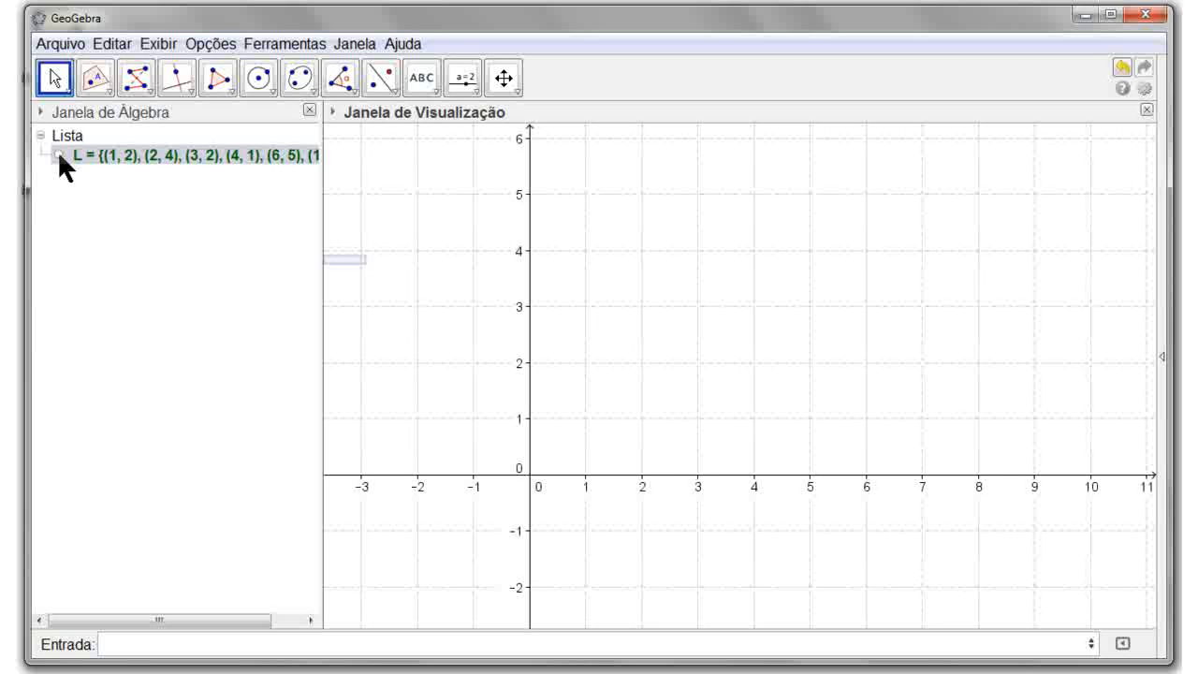
{"action": "left_click", "coordinate": [85, 227]}
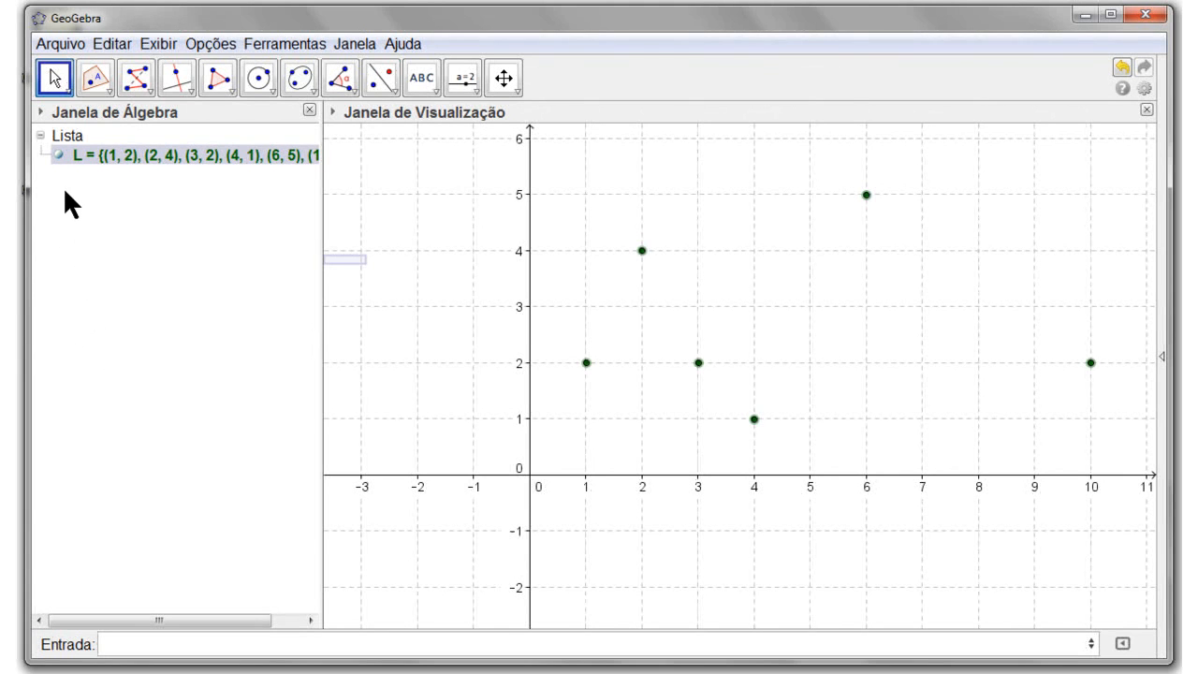
{"action": "left_click", "coordinate": [58, 156]}
{"action": "left_click", "coordinate": [365, 540]}
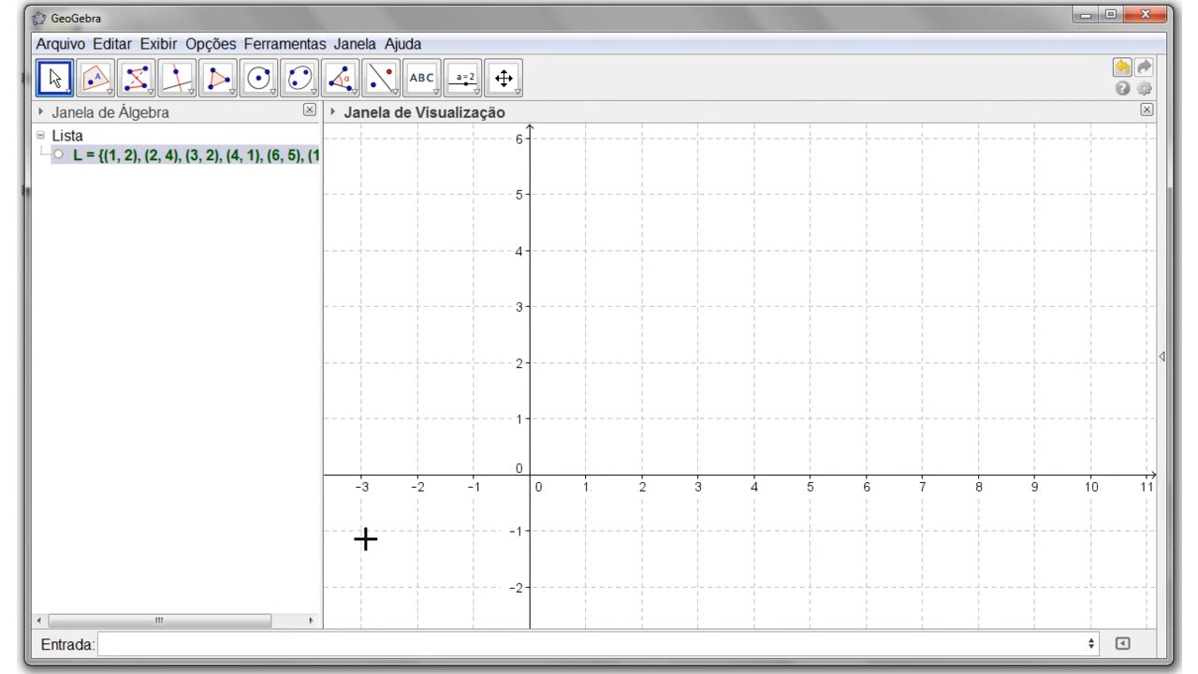
Create a polygonal path through the points of list L with the command caminhopoligonal[L].
{"action": "left_click", "coordinate": [401, 637]}
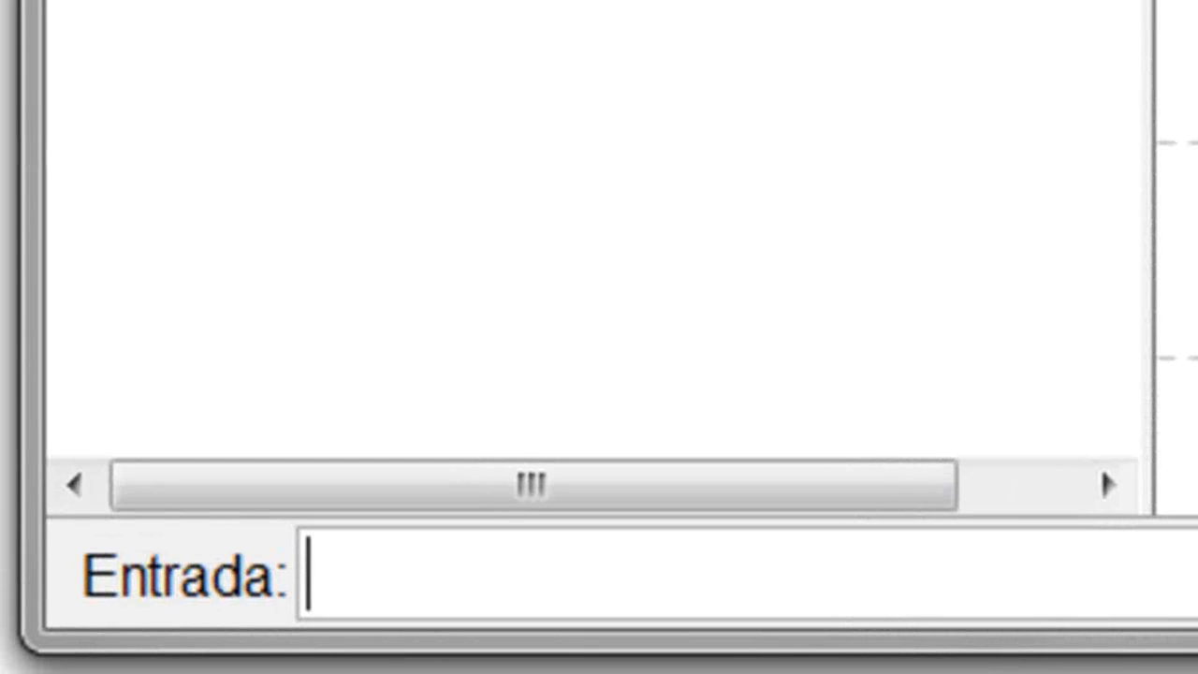
{"action": "type", "text": "c"}
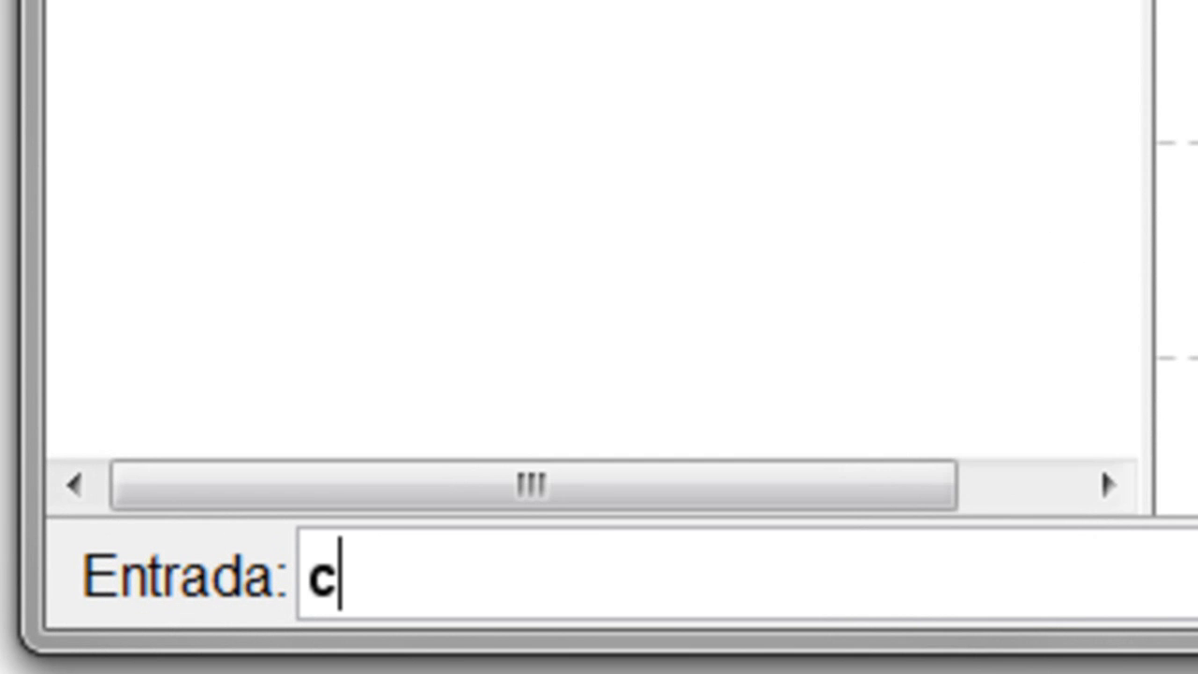
{"action": "type", "text": "aminho"}
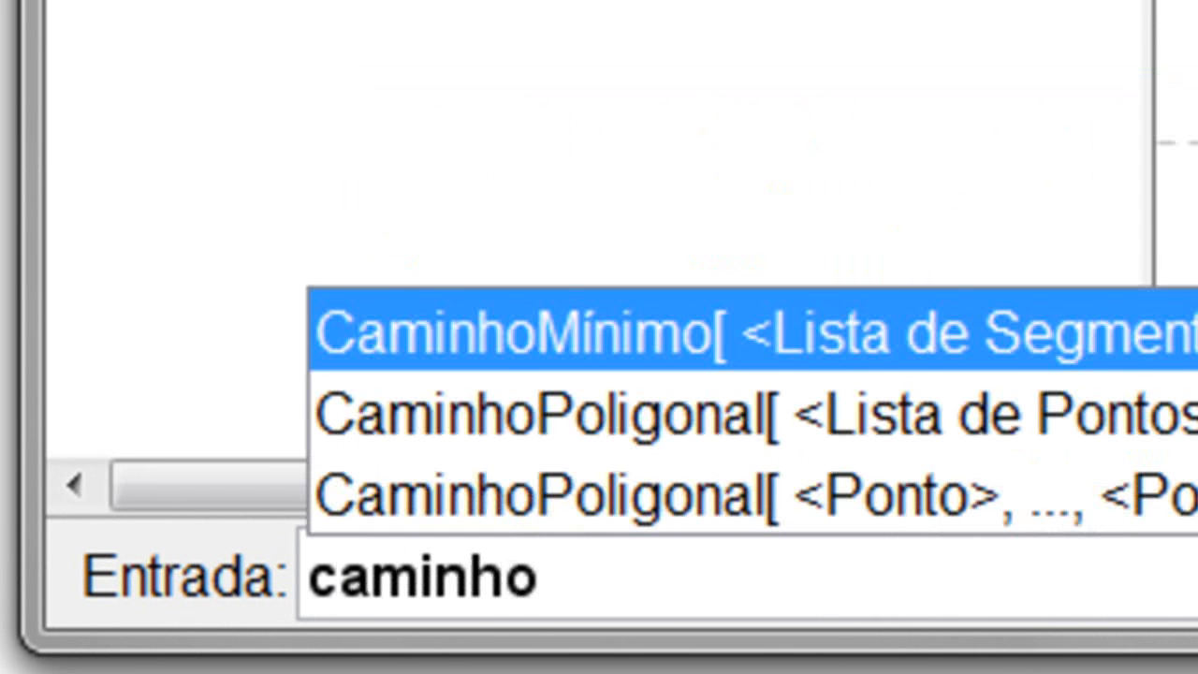
{"action": "type", "text": "poligon"}
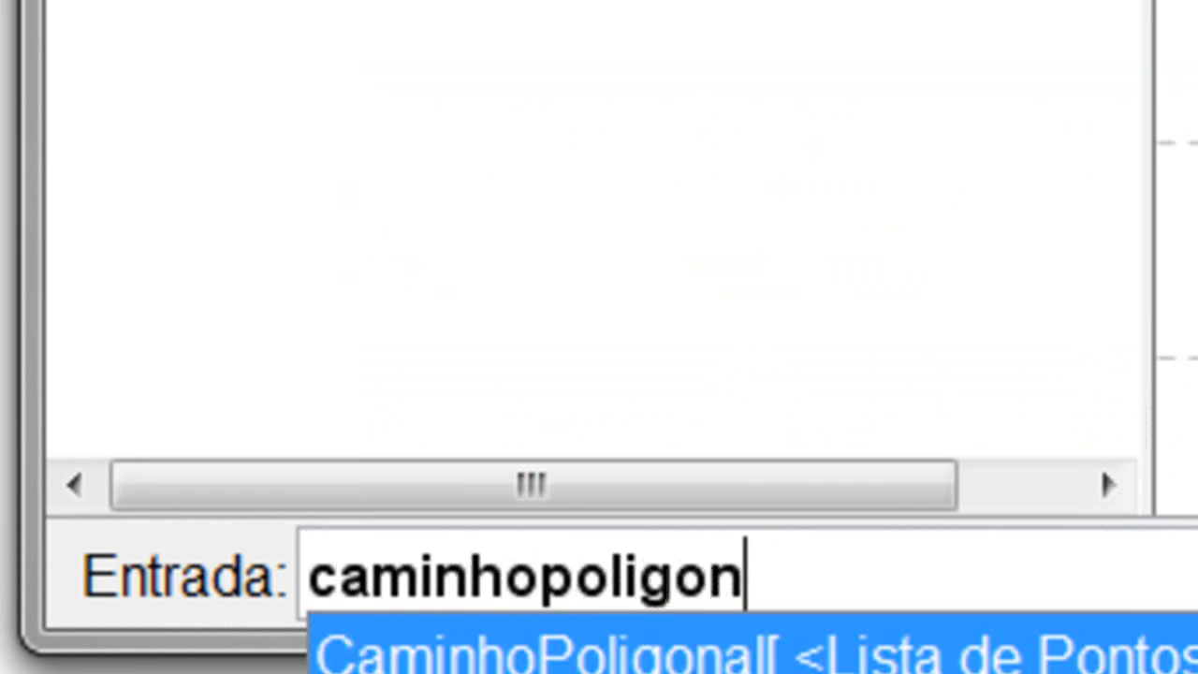
{"action": "type", "text": "al"}
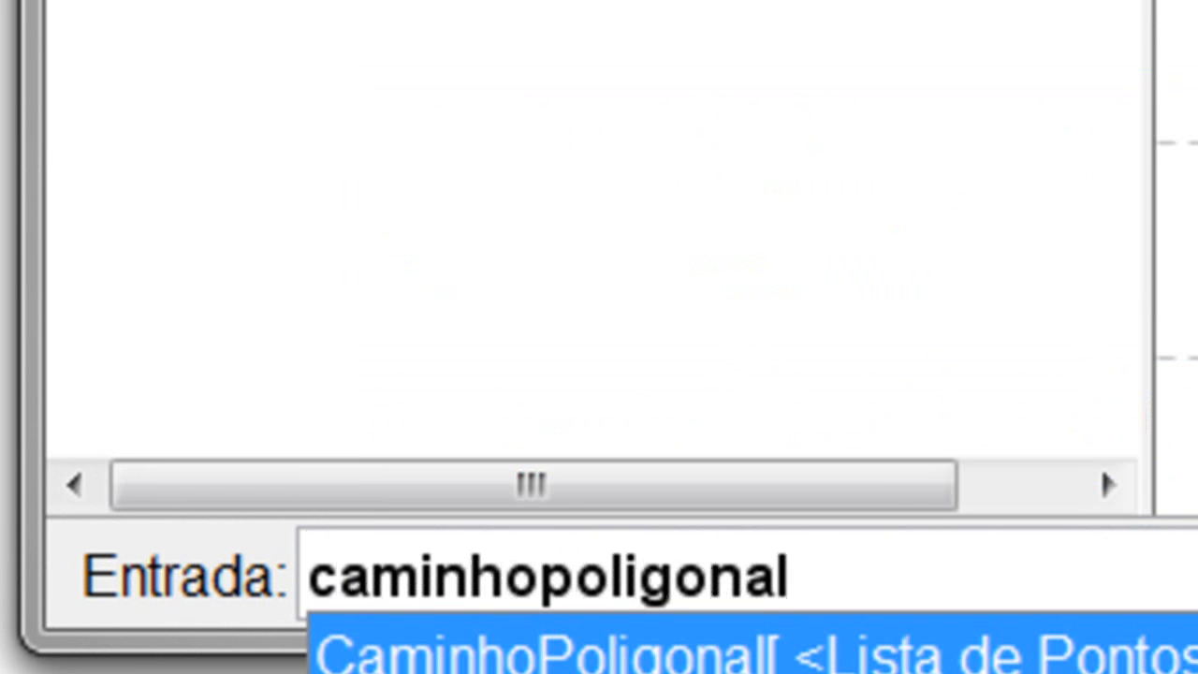
{"action": "type", "text": "["}
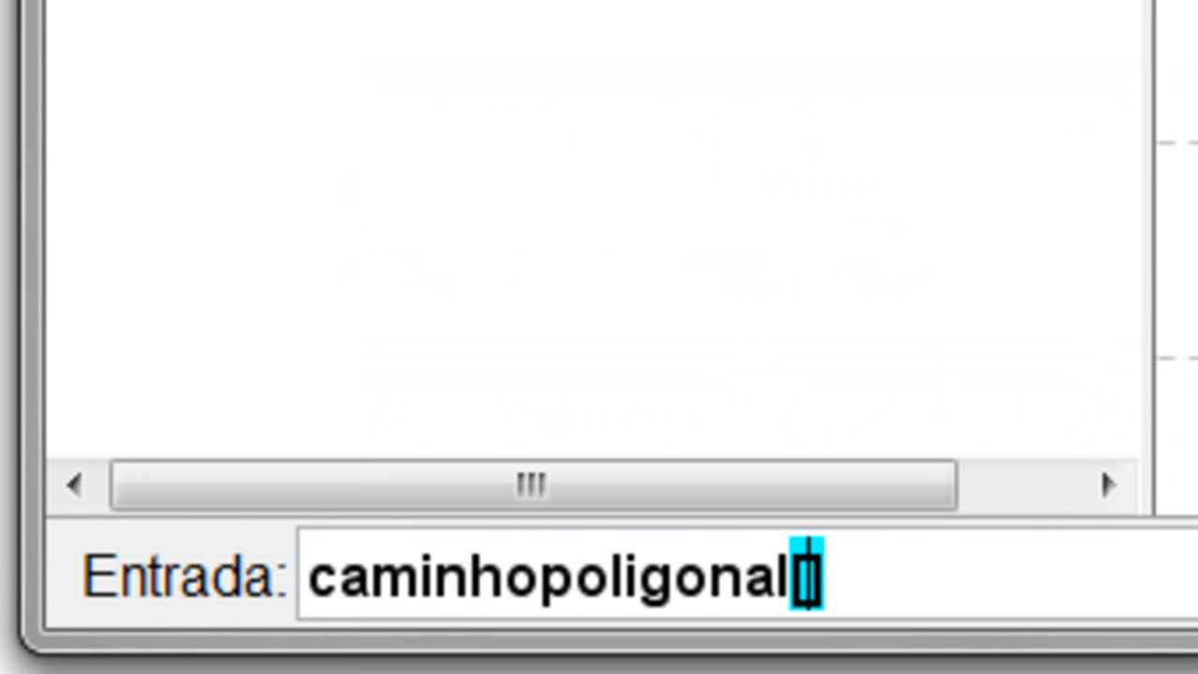
{"action": "type", "text": "L"}
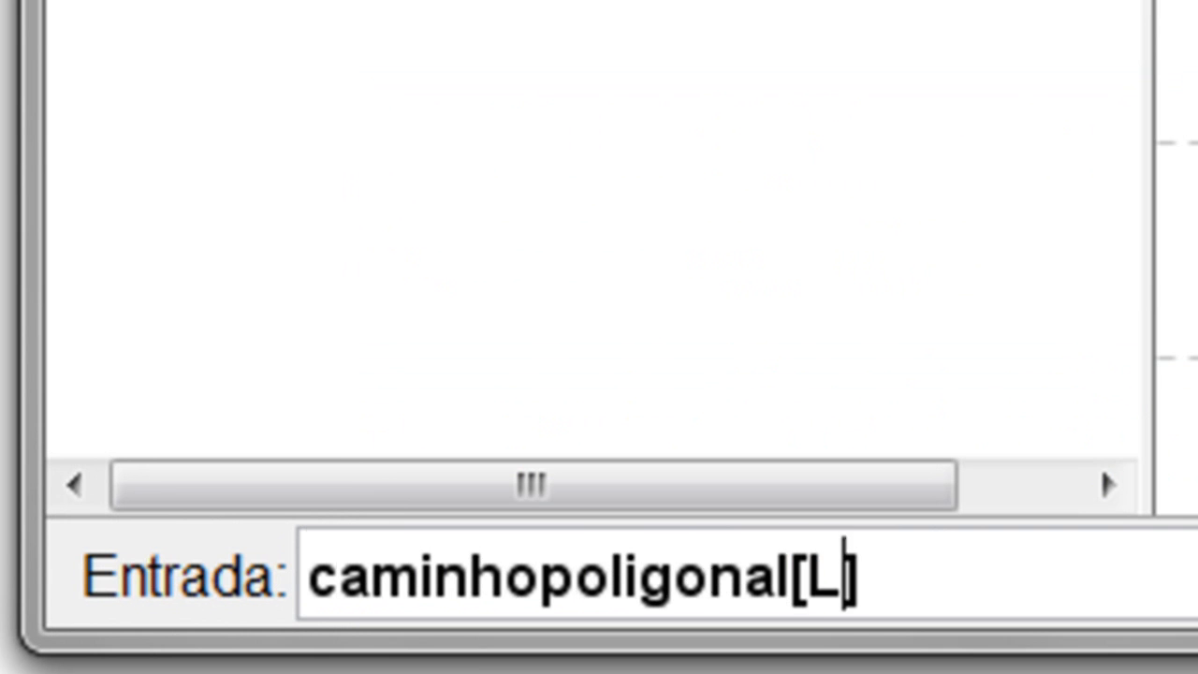
{"action": "key", "text": "Return"}
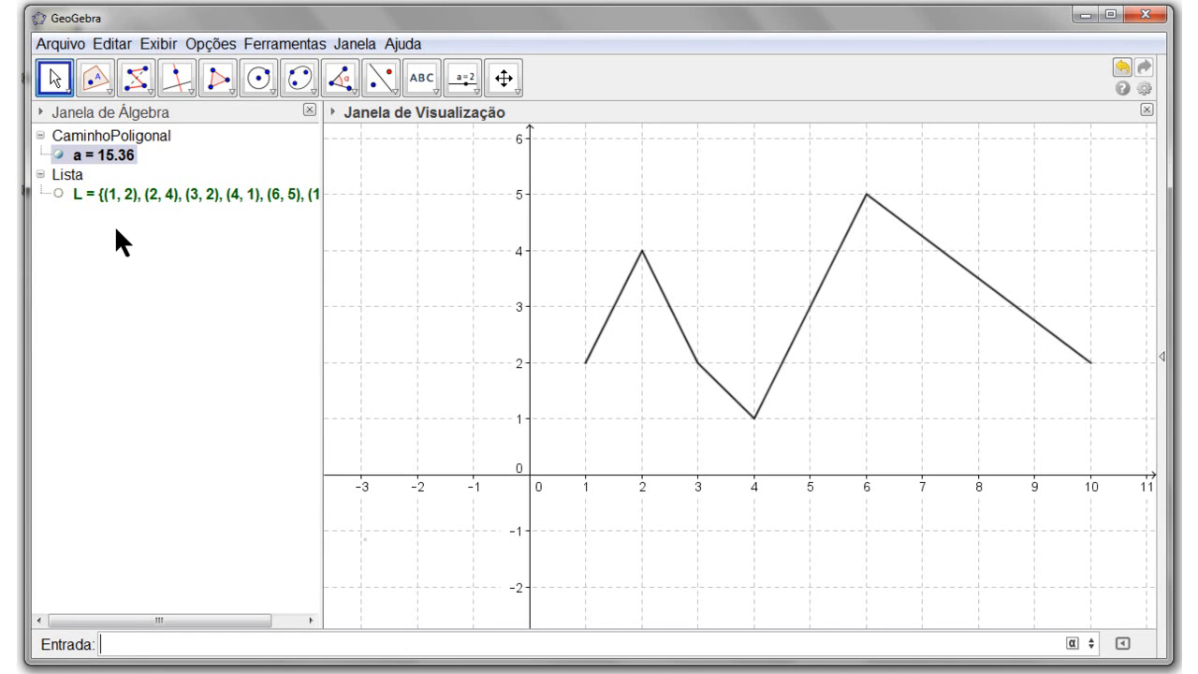
Show the points of list L on top of the polygonal path, and hide them again.
{"action": "left_click", "coordinate": [58, 201]}
{"action": "left_click", "coordinate": [56, 192]}
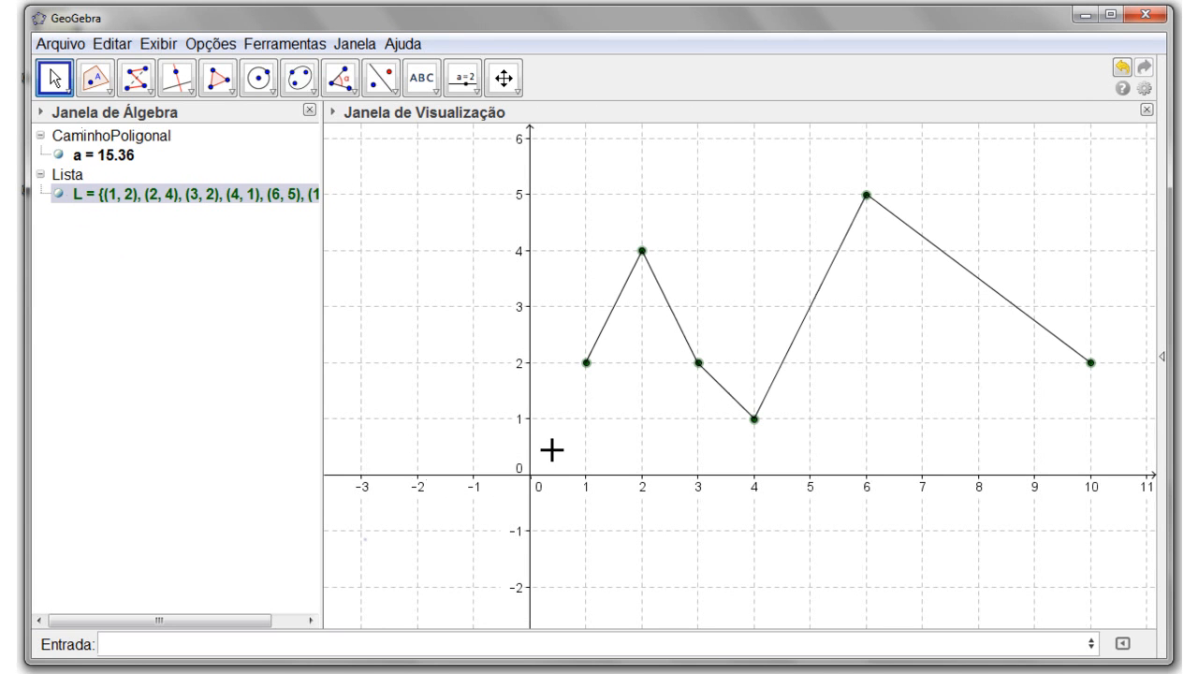
{"action": "left_click", "coordinate": [54, 195]}
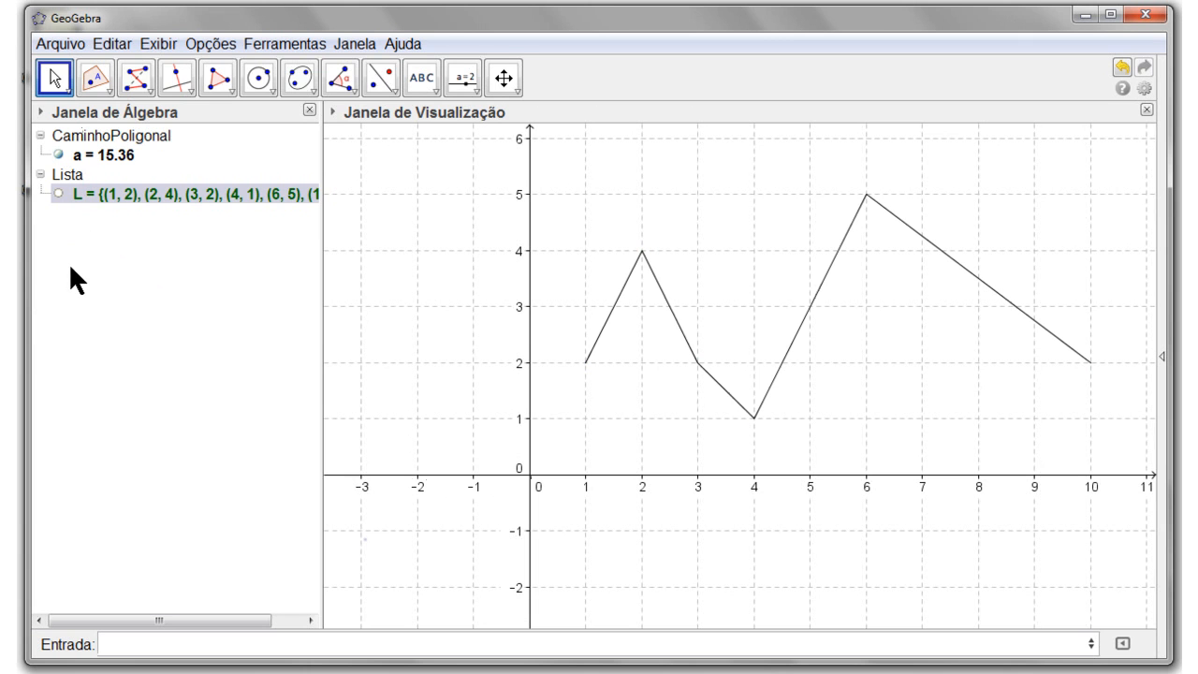